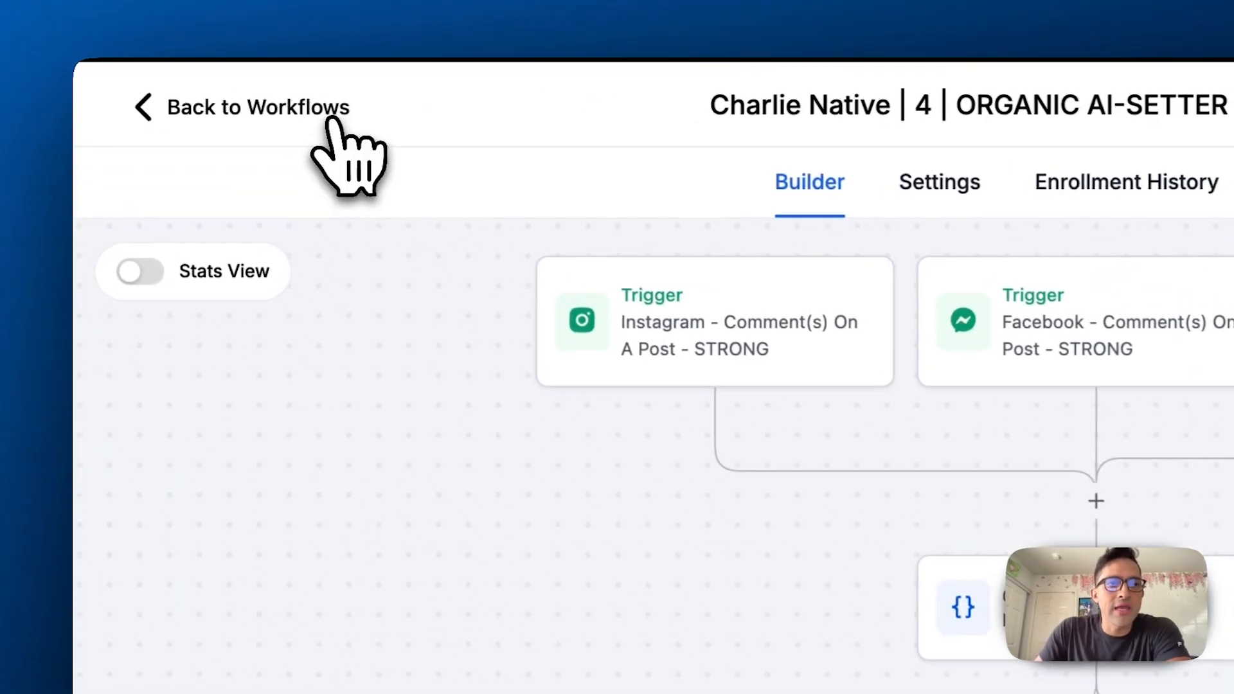
Leave the workflow and open the location's Integrations settings to check the connected Facebook and Instagram page
{"action": "left_click", "coordinate": [330, 120]}
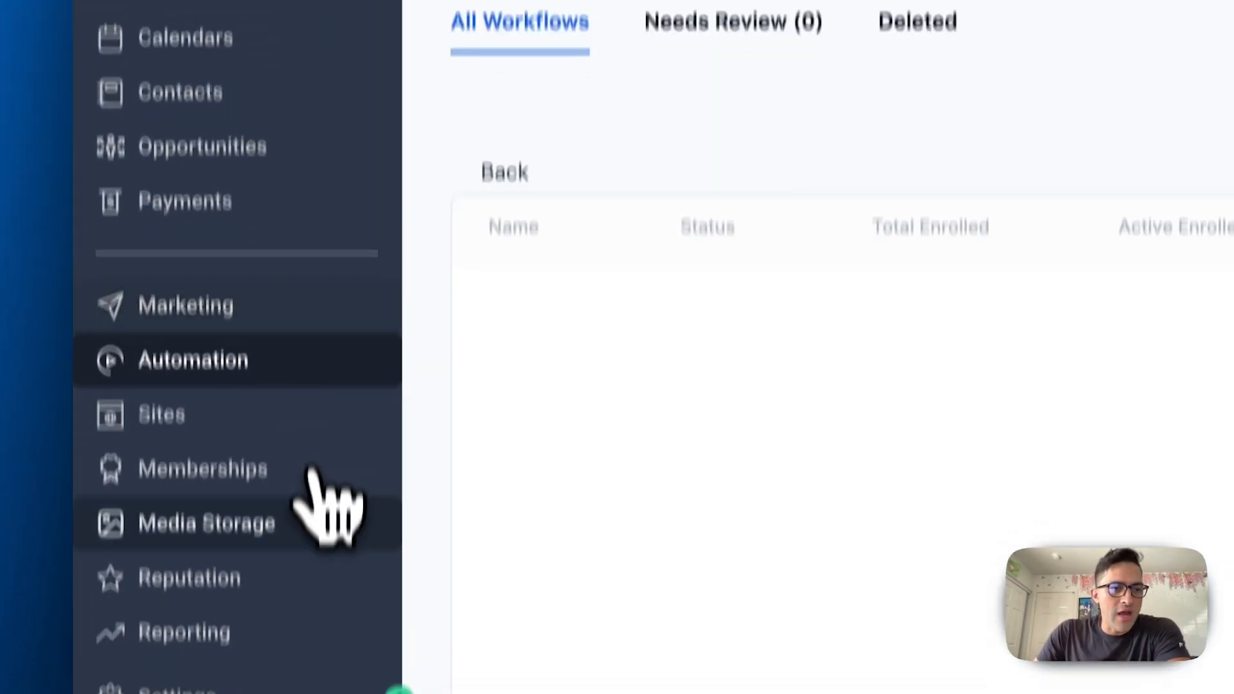
{"action": "left_click", "coordinate": [193, 692]}
{"action": "scroll", "coordinate": [252, 494], "scroll_direction": "down", "scroll_amount": 10}
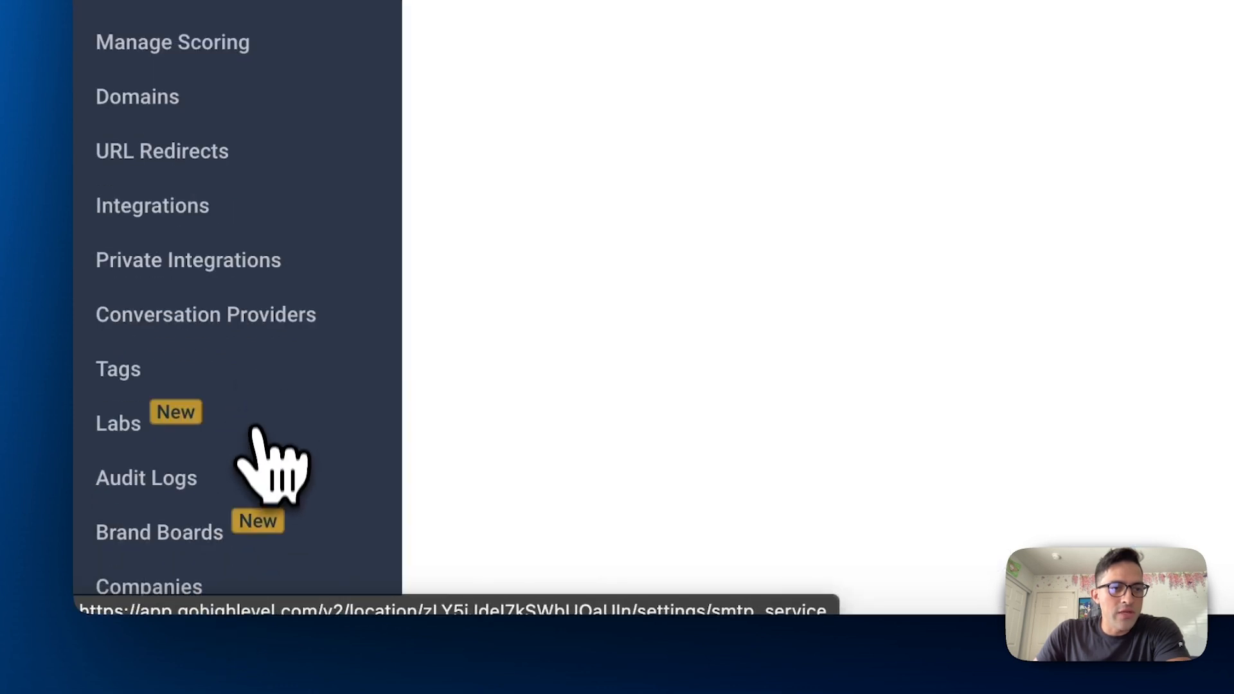
{"action": "left_click", "coordinate": [204, 222]}
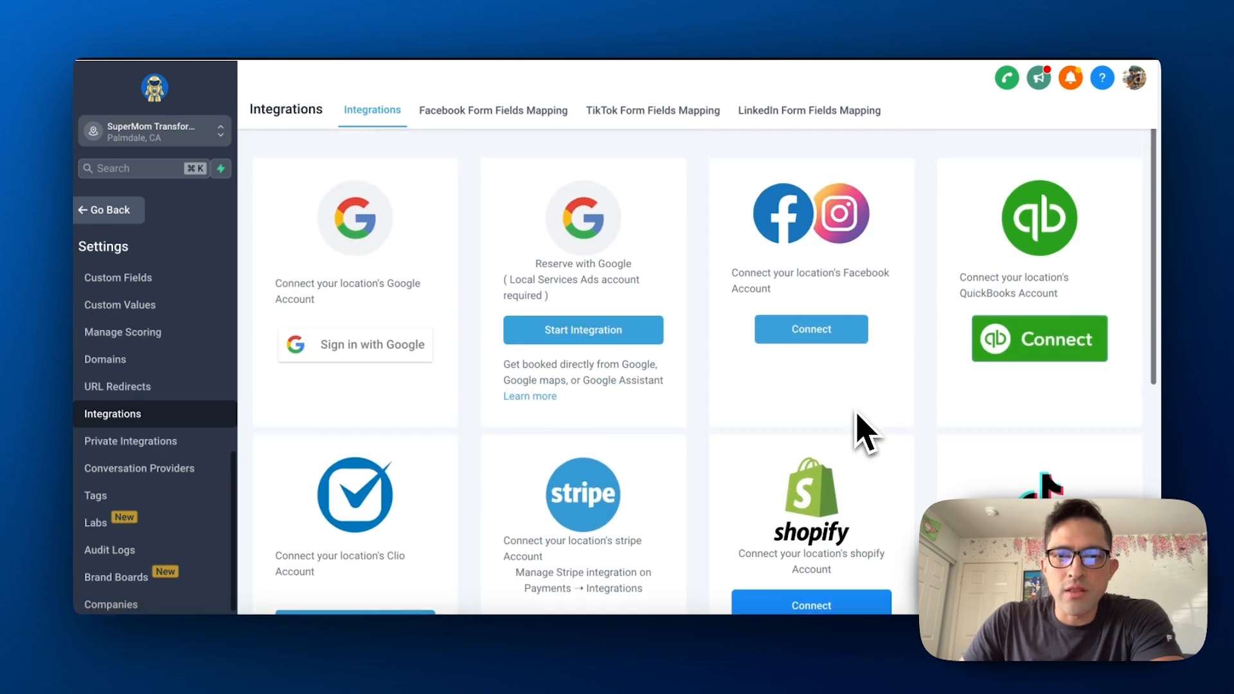
{"action": "scroll", "coordinate": [839, 418], "scroll_direction": "down", "scroll_amount": 1}
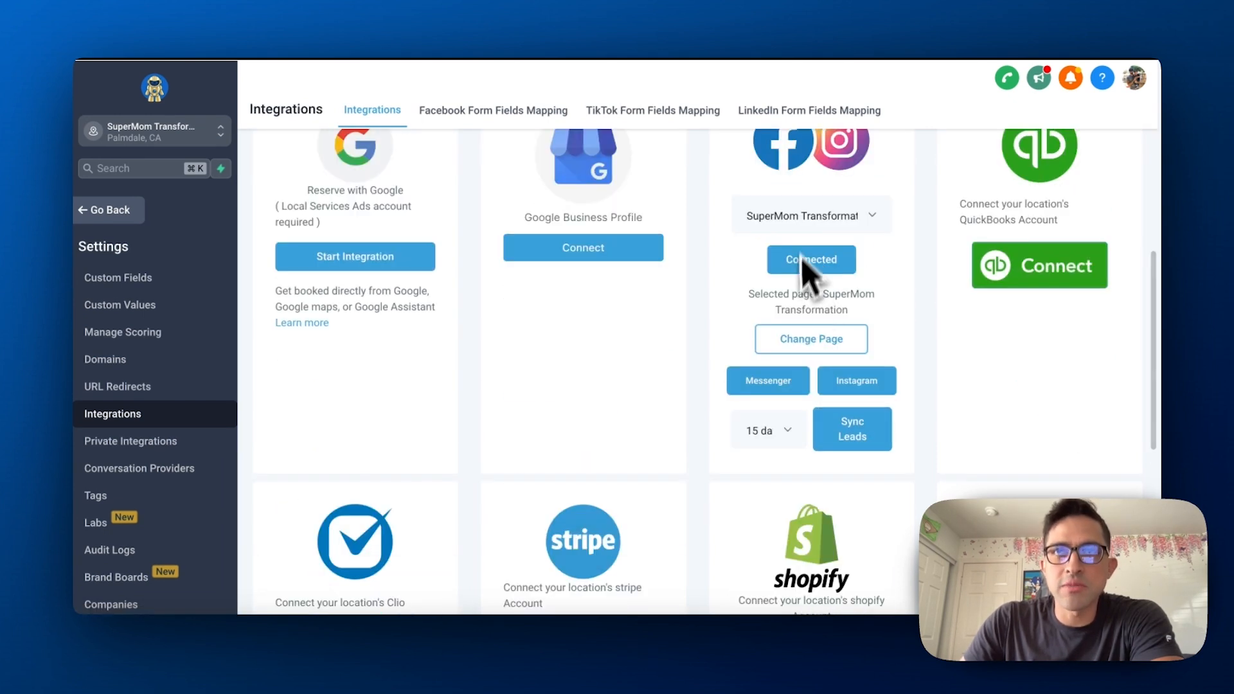
{"action": "scroll", "coordinate": [871, 351], "scroll_direction": "up", "scroll_amount": 1}
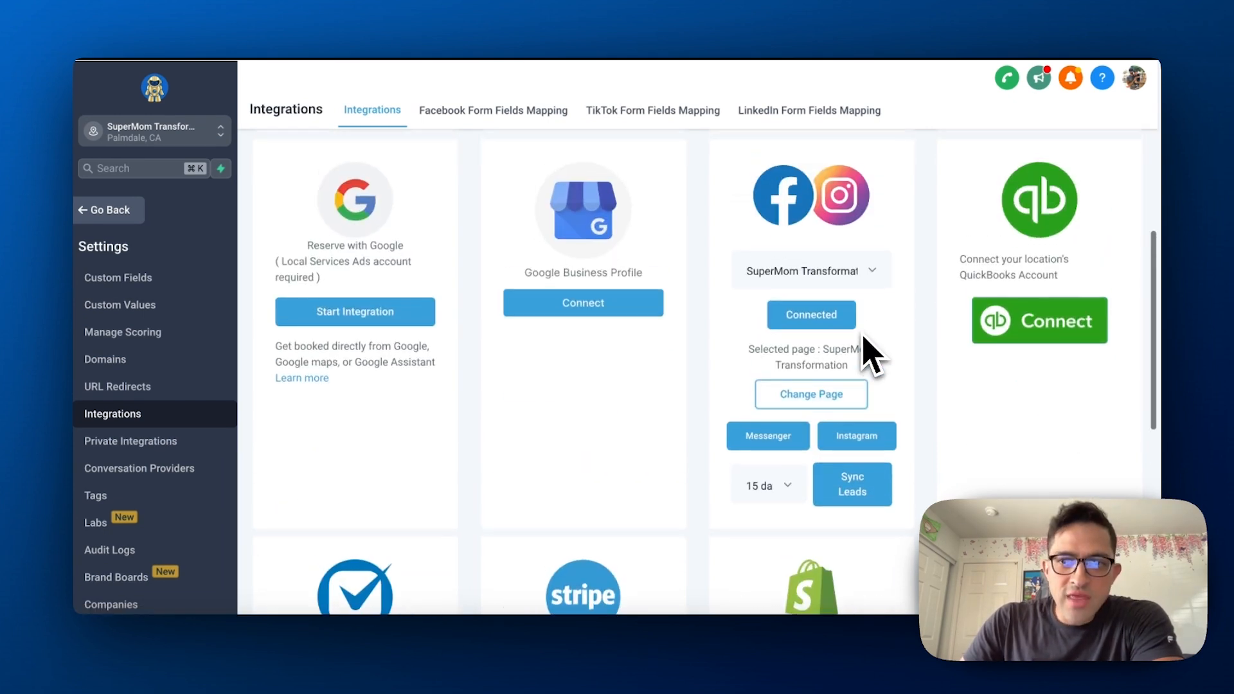
{"action": "scroll", "coordinate": [871, 352], "scroll_direction": "down", "scroll_amount": 1}
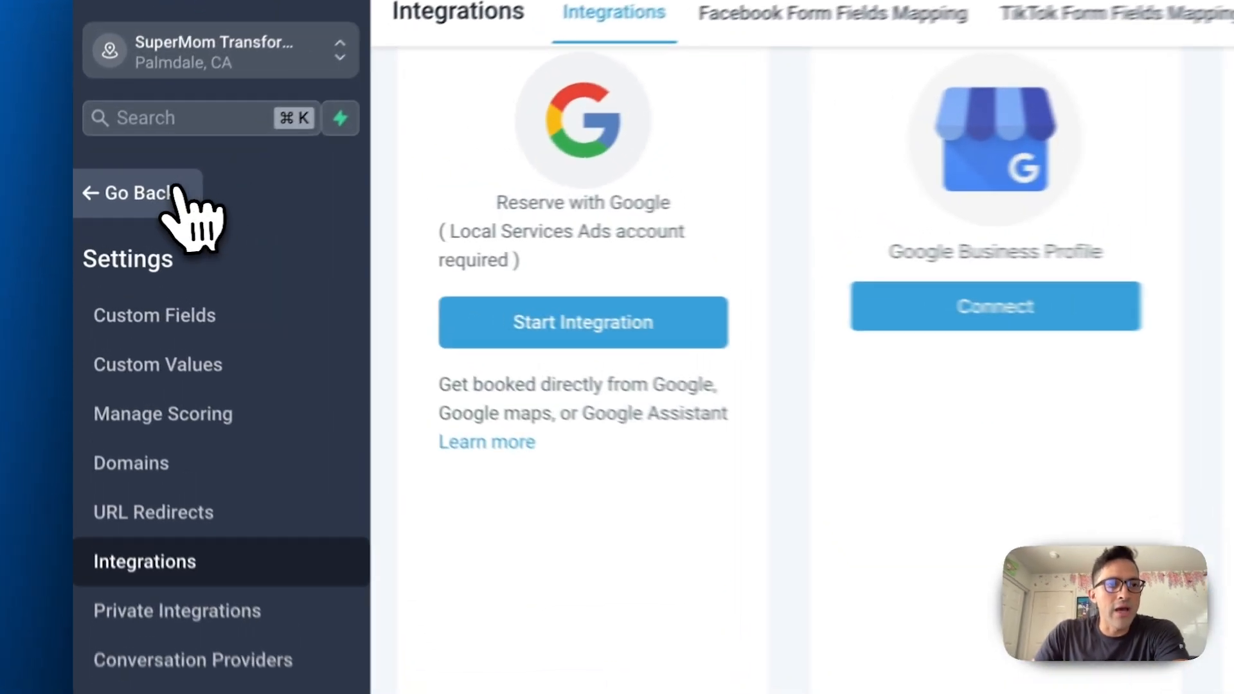
Return to the automations and open the "Charlie Native | 4 | ORGANIC AI-SETTER - IG/FB | Post Comments" workflow in the Charlie Native Use Cases folder
{"action": "left_click", "coordinate": [121, 210]}
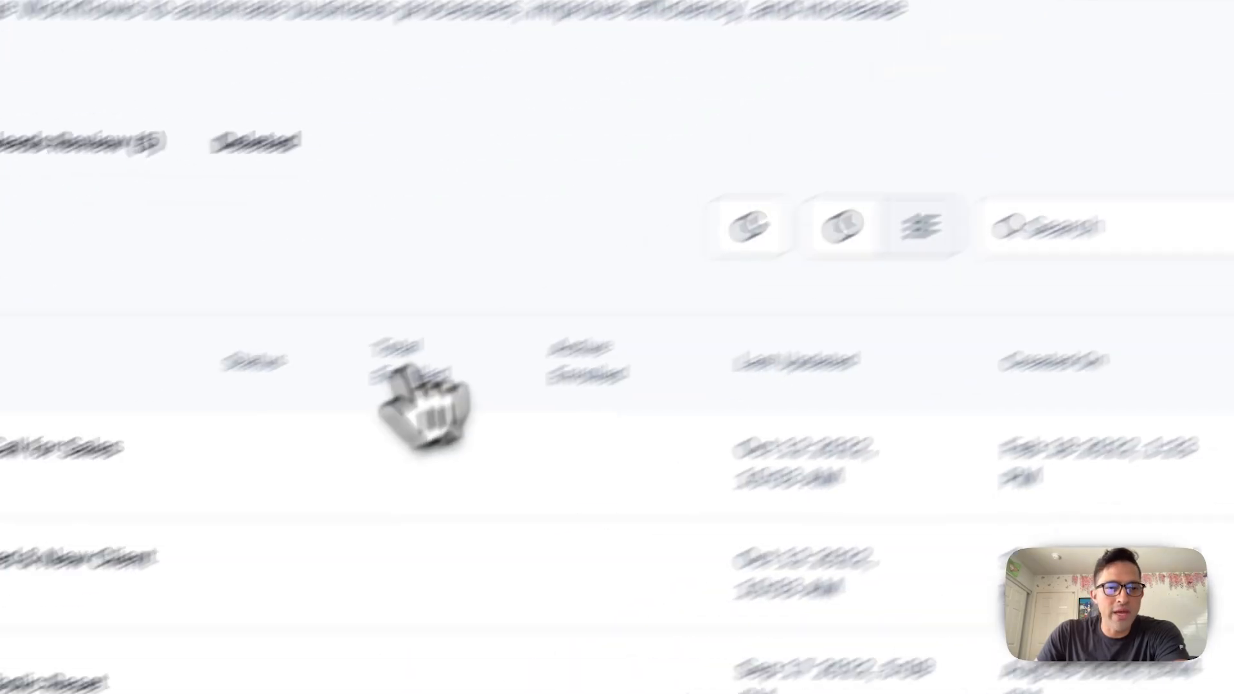
{"action": "scroll", "coordinate": [529, 276], "scroll_direction": "down", "scroll_amount": 4}
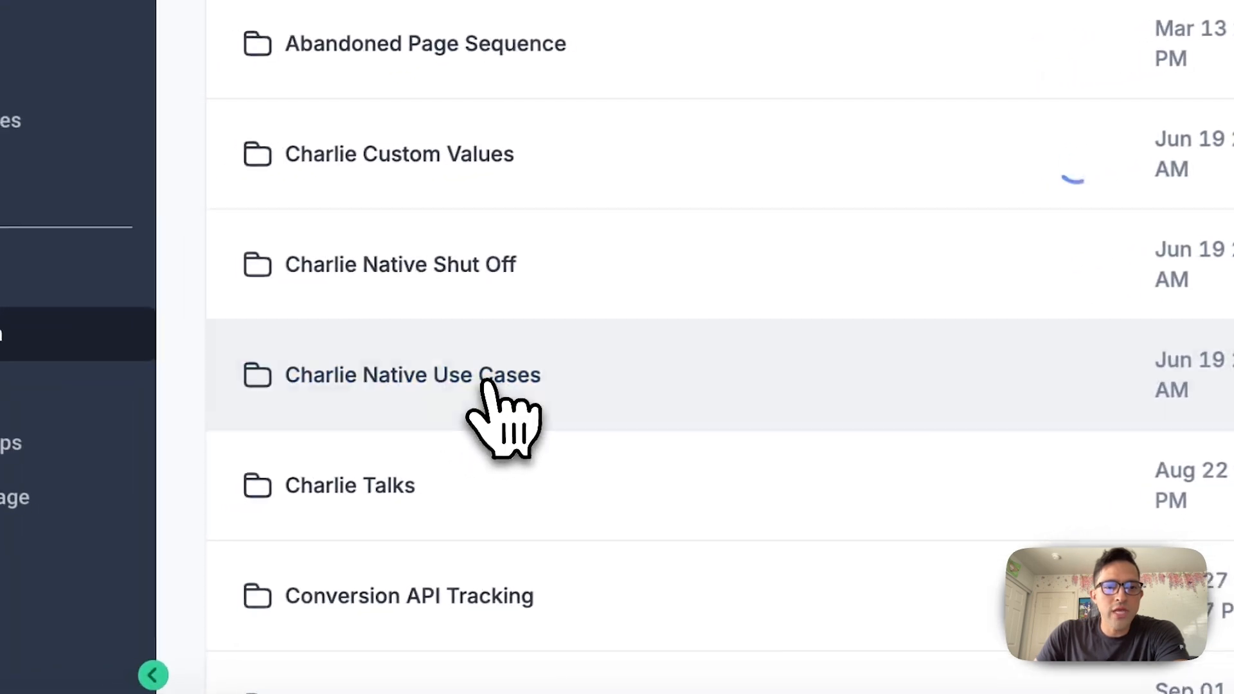
{"action": "left_click", "coordinate": [285, 432]}
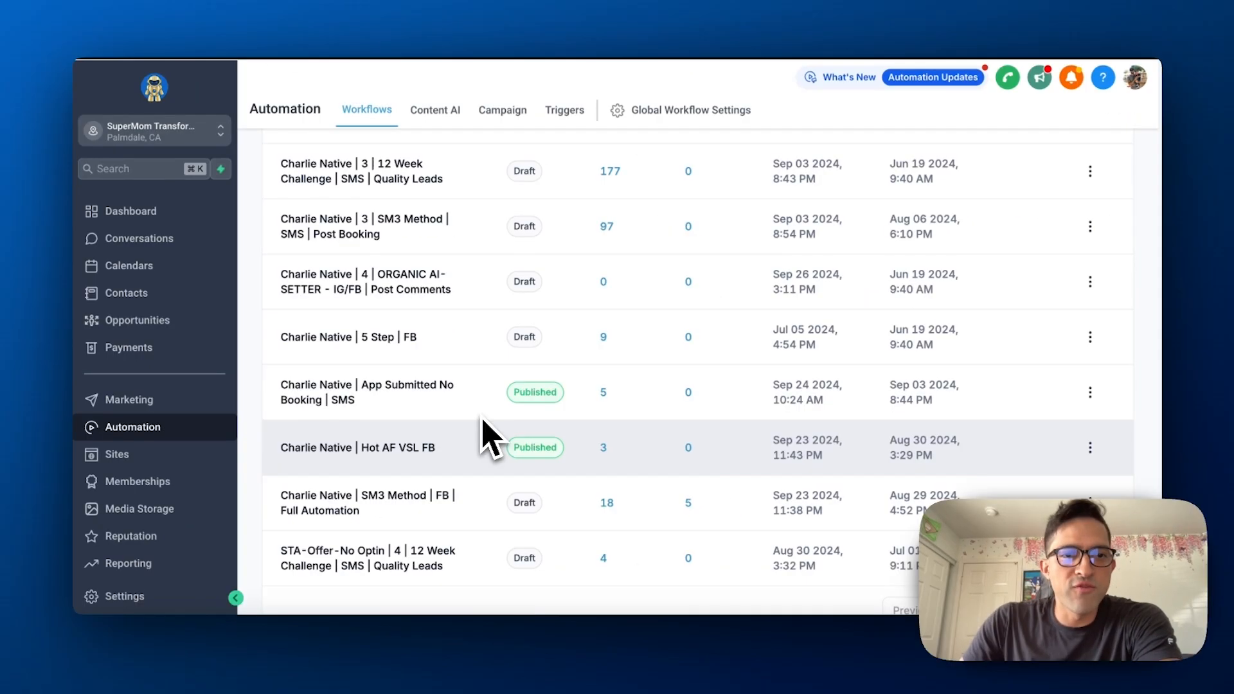
{"action": "scroll", "coordinate": [572, 330], "scroll_direction": "up", "scroll_amount": 2}
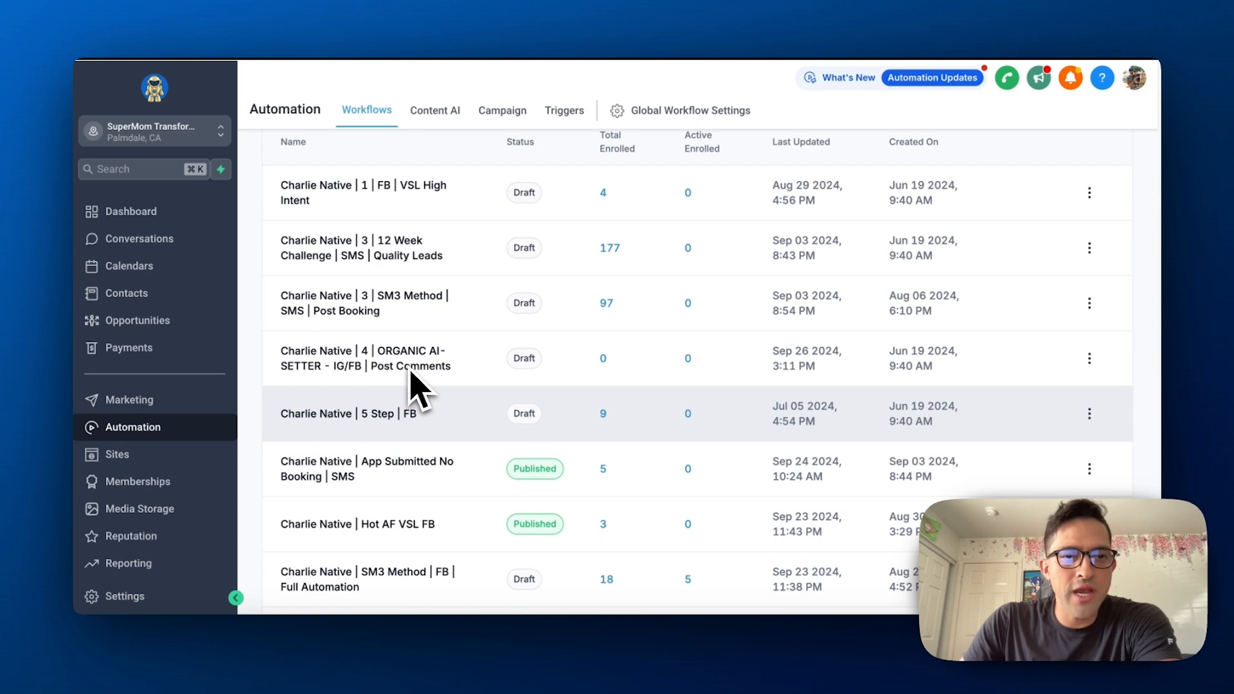
{"action": "scroll", "coordinate": [388, 363], "scroll_direction": "down", "scroll_amount": 1}
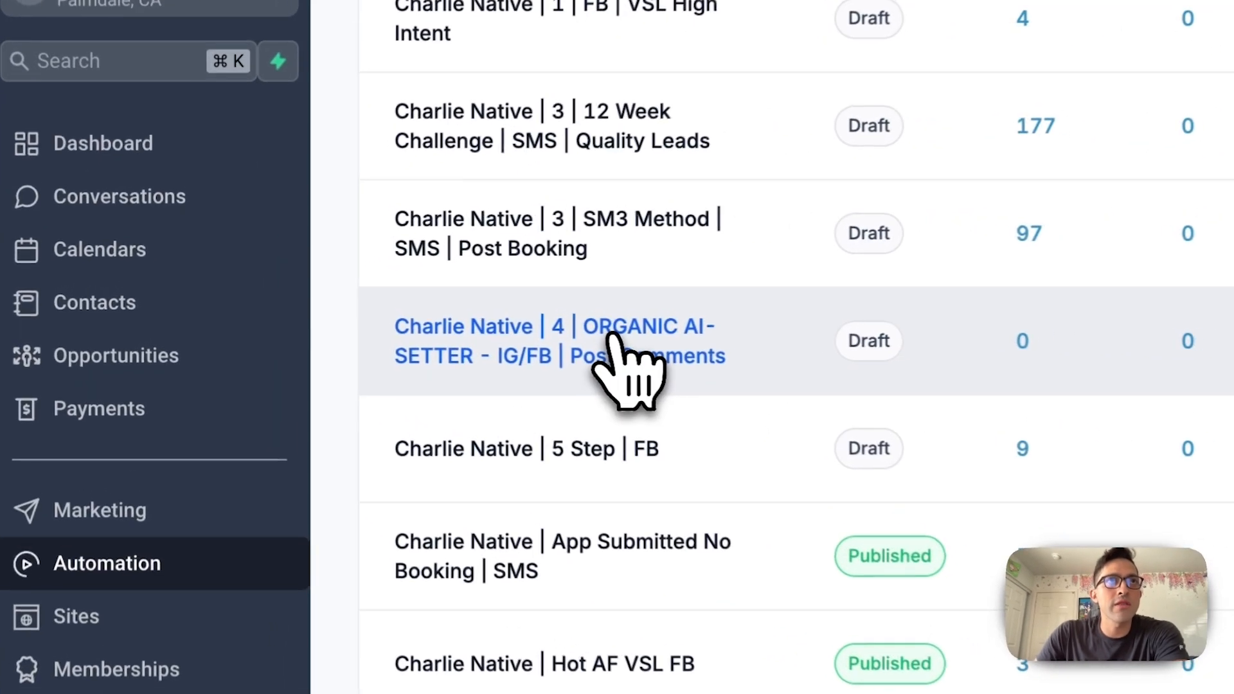
{"action": "left_click", "coordinate": [612, 336]}
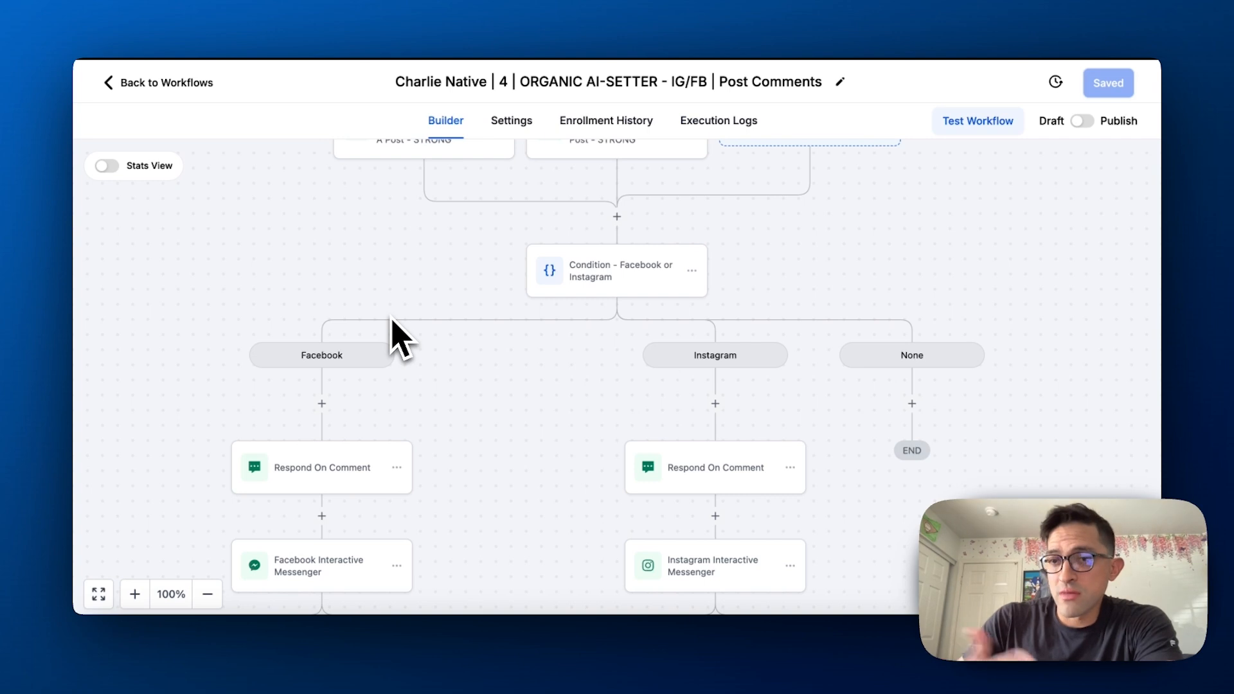
View the settings of the Instagram comment trigger and close them without changes
{"action": "left_click_drag", "start_coordinate": [320, 253], "coordinate": [326, 354]}
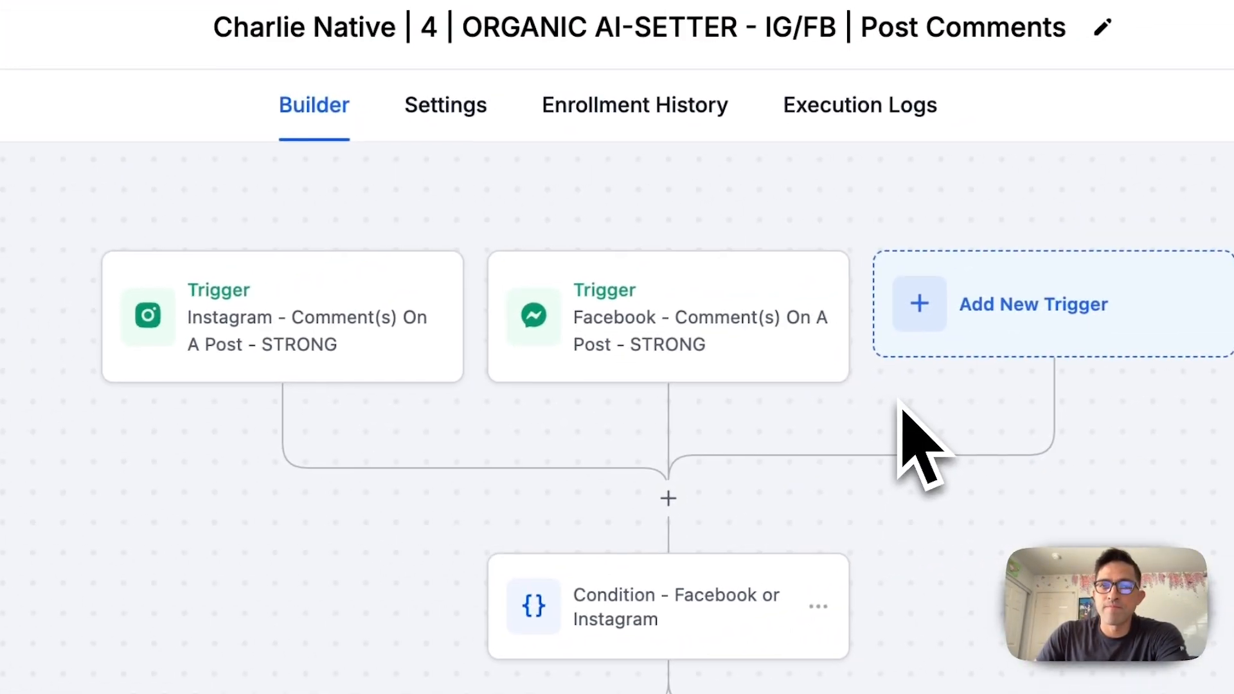
{"action": "left_click", "coordinate": [368, 297]}
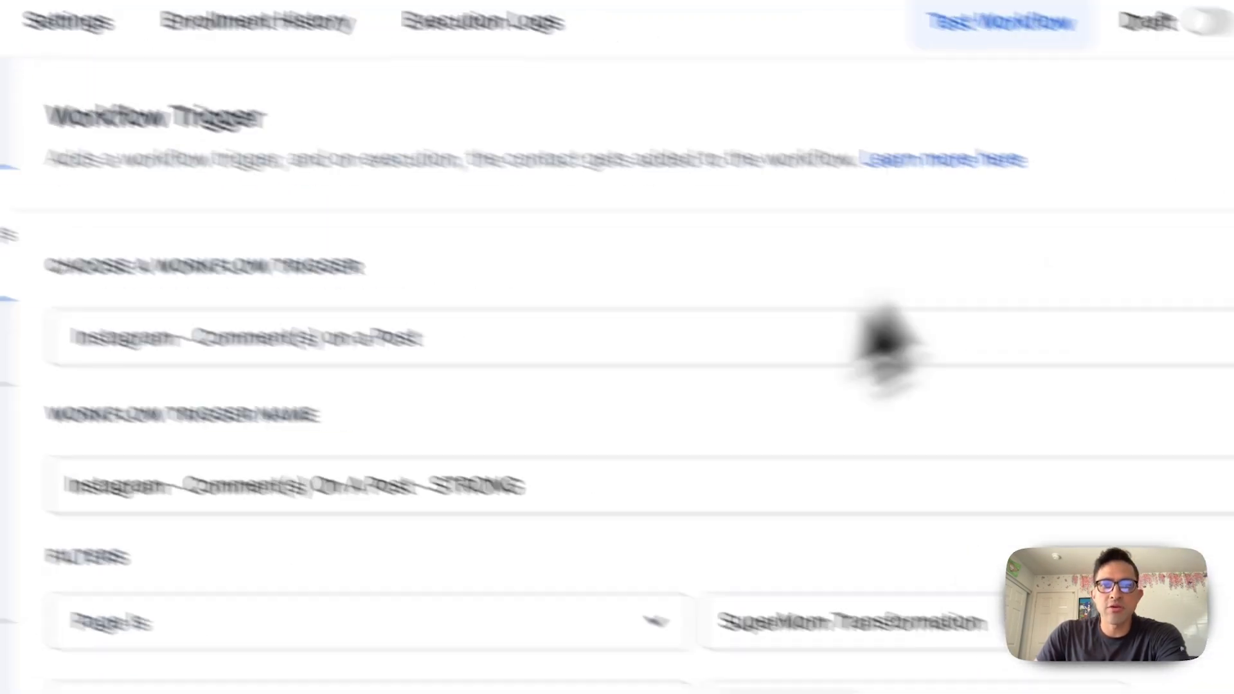
{"action": "left_click", "coordinate": [900, 586]}
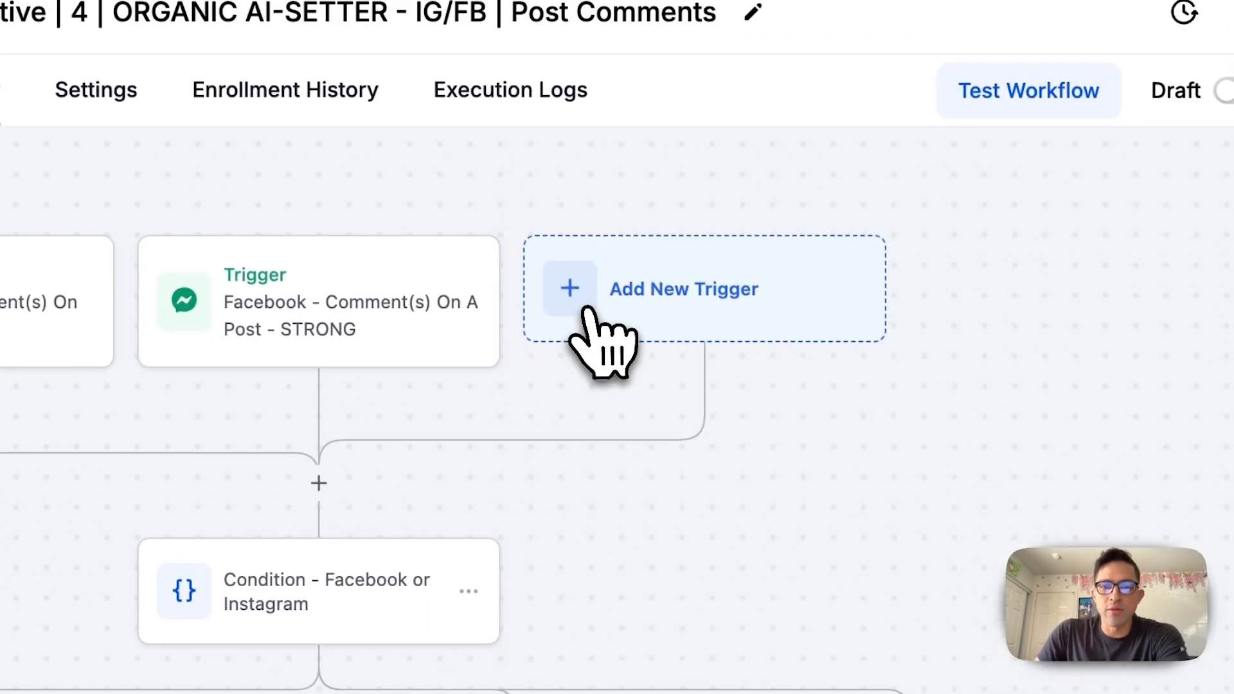
Start a new workflow trigger and search the available triggers for "ins"
{"action": "left_click", "coordinate": [587, 311]}
{"action": "left_click", "coordinate": [666, 350]}
{"action": "type", "text": "ins"}
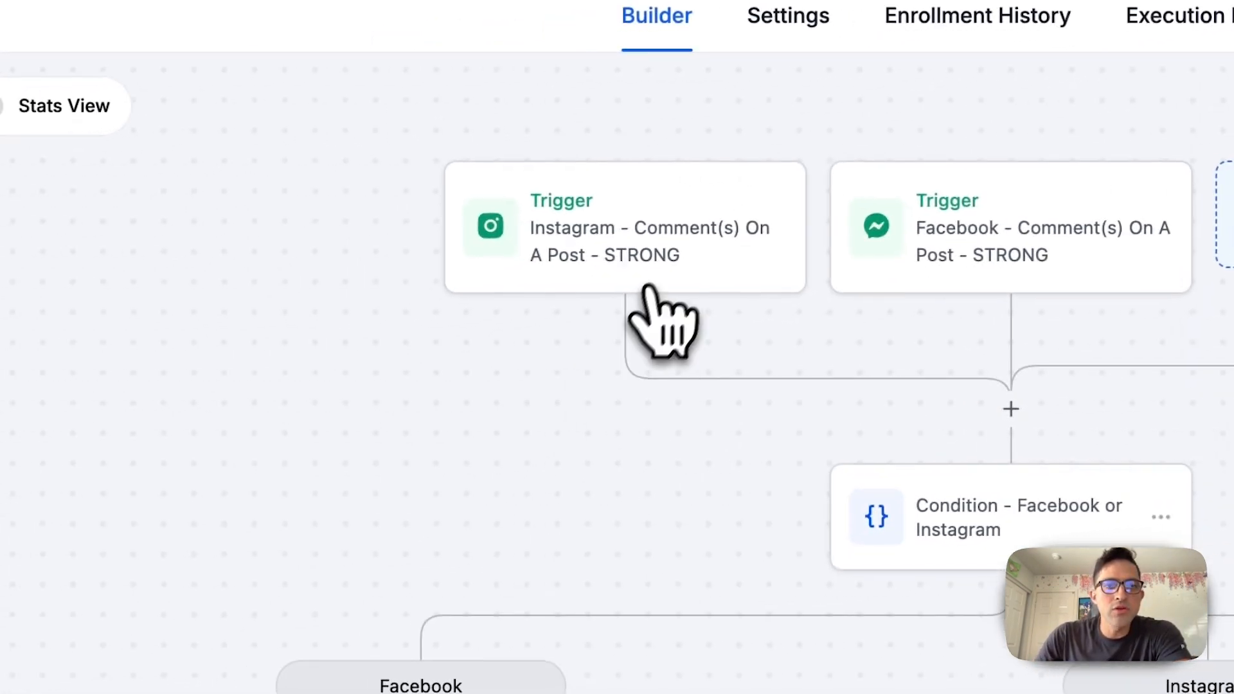
Review the Page Is and Contains Phrase filters of the Instagram comment trigger and the matching Facebook comment trigger
{"action": "left_click", "coordinate": [663, 270]}
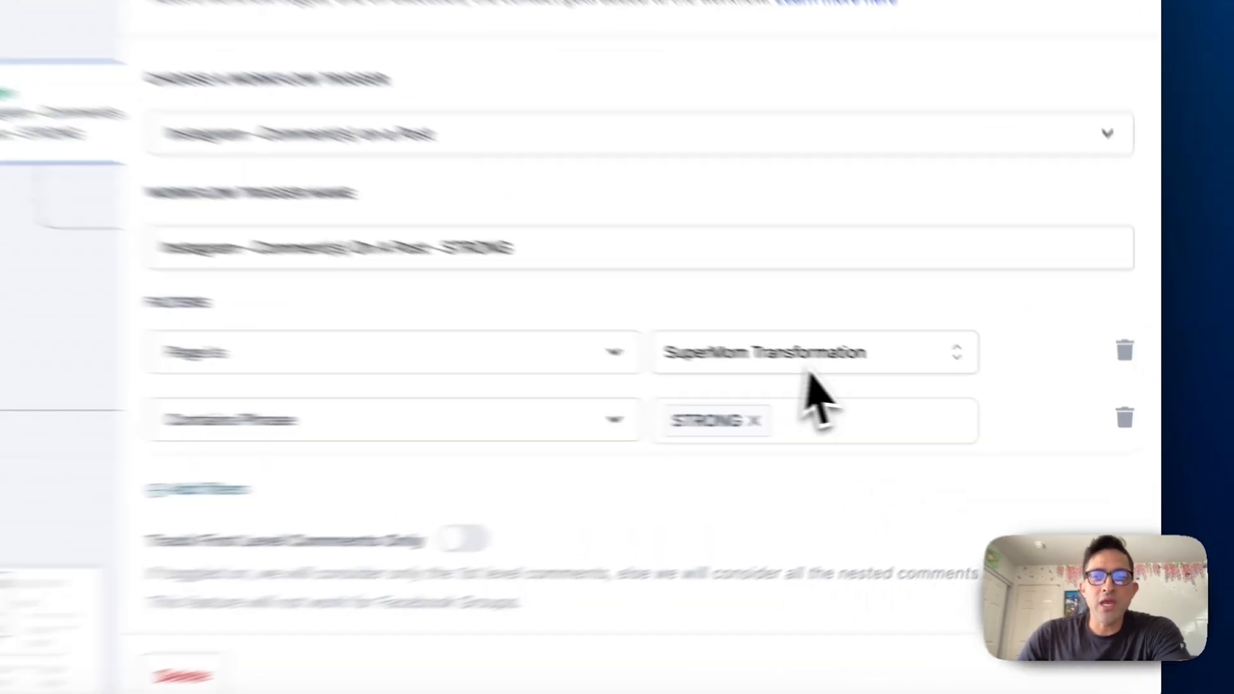
{"action": "left_click", "coordinate": [954, 385]}
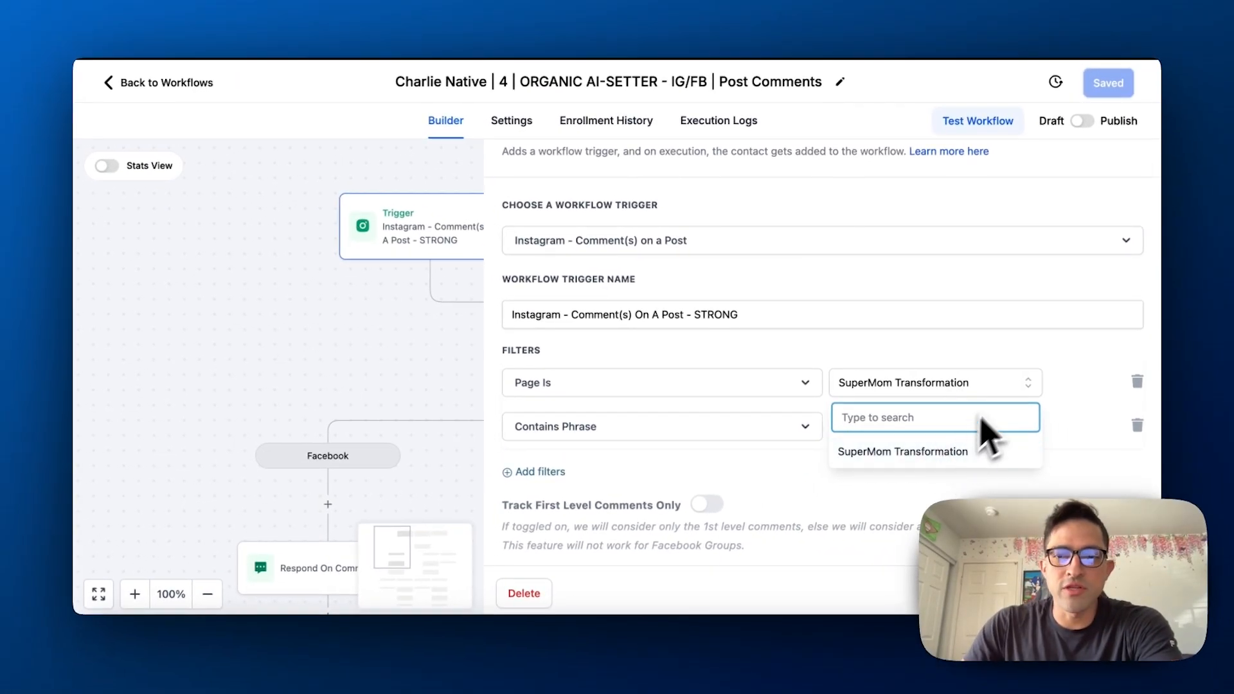
{"action": "left_click", "coordinate": [1062, 358]}
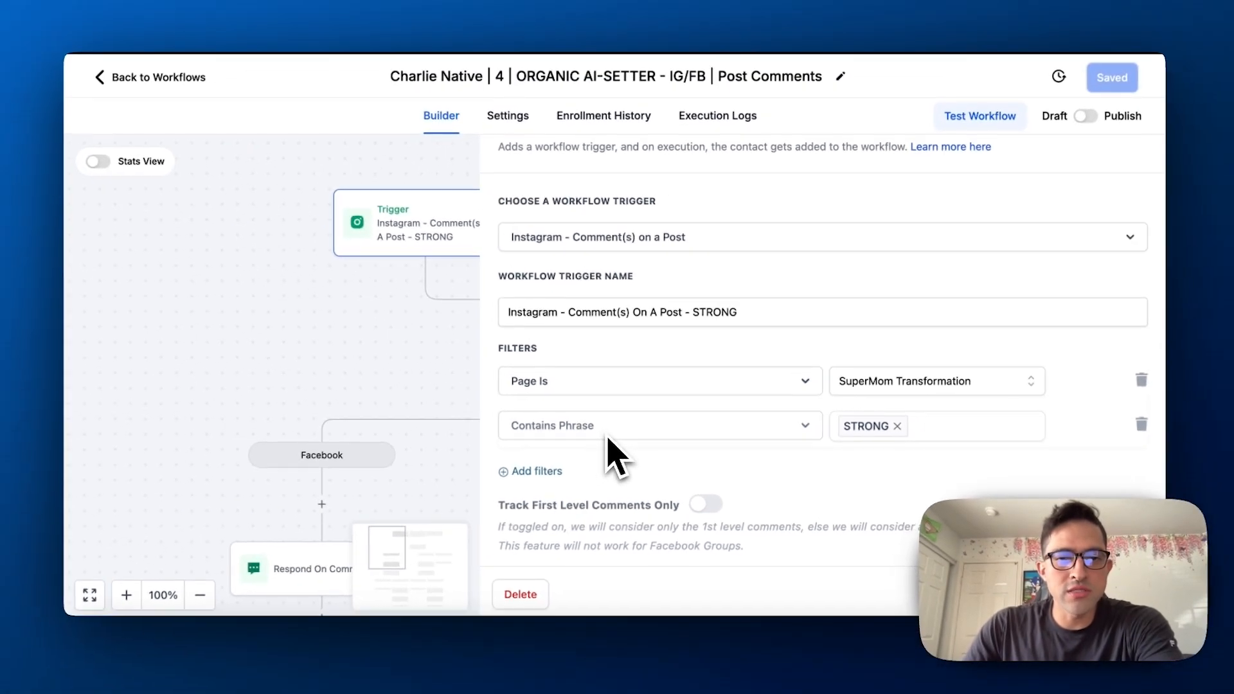
{"action": "left_click", "coordinate": [929, 436]}
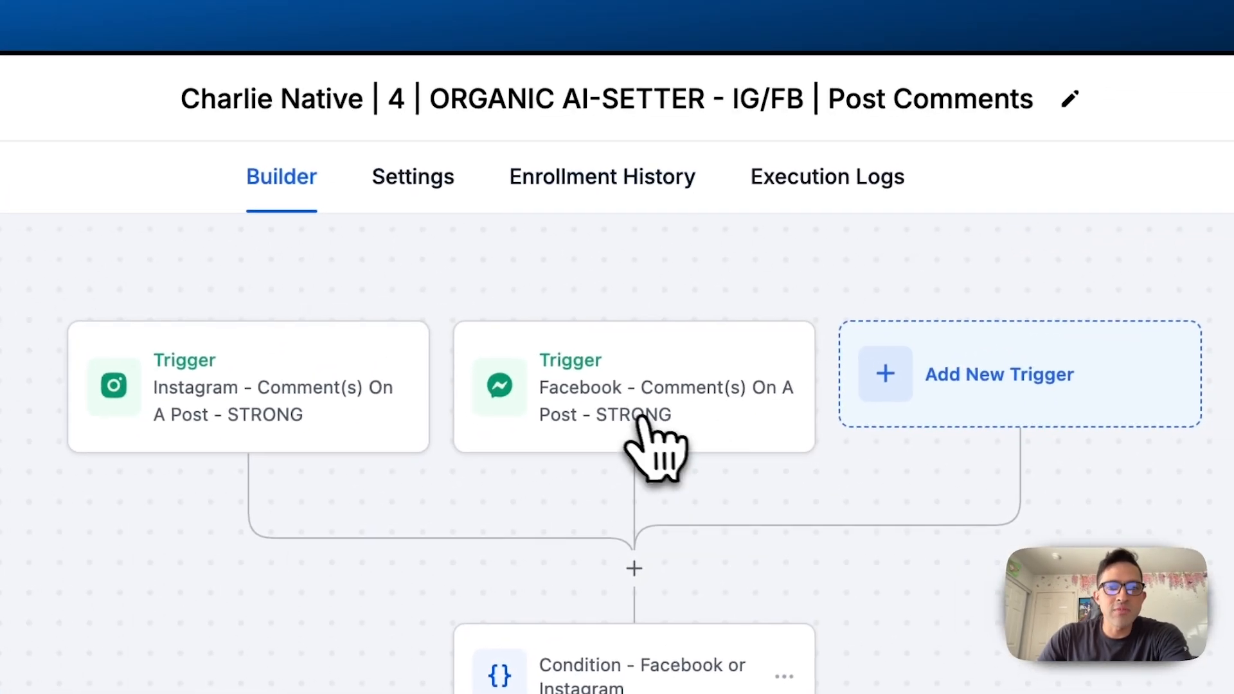
{"action": "left_click", "coordinate": [790, 333]}
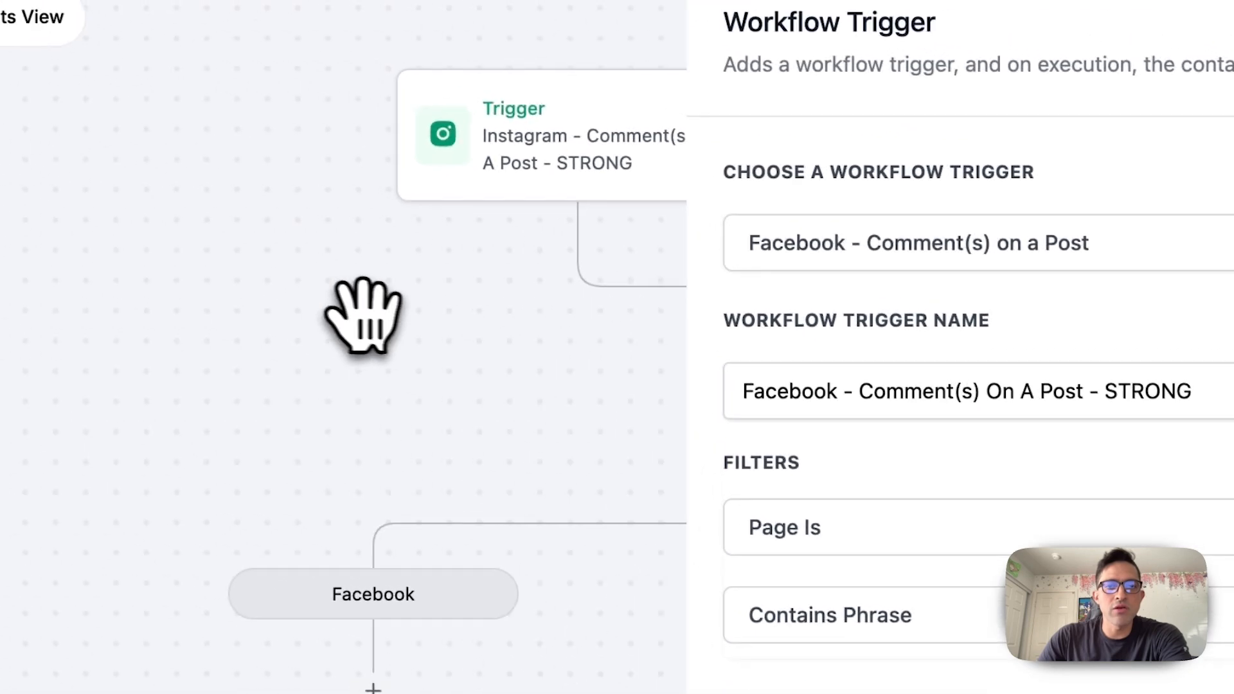
{"action": "left_click", "coordinate": [363, 315]}
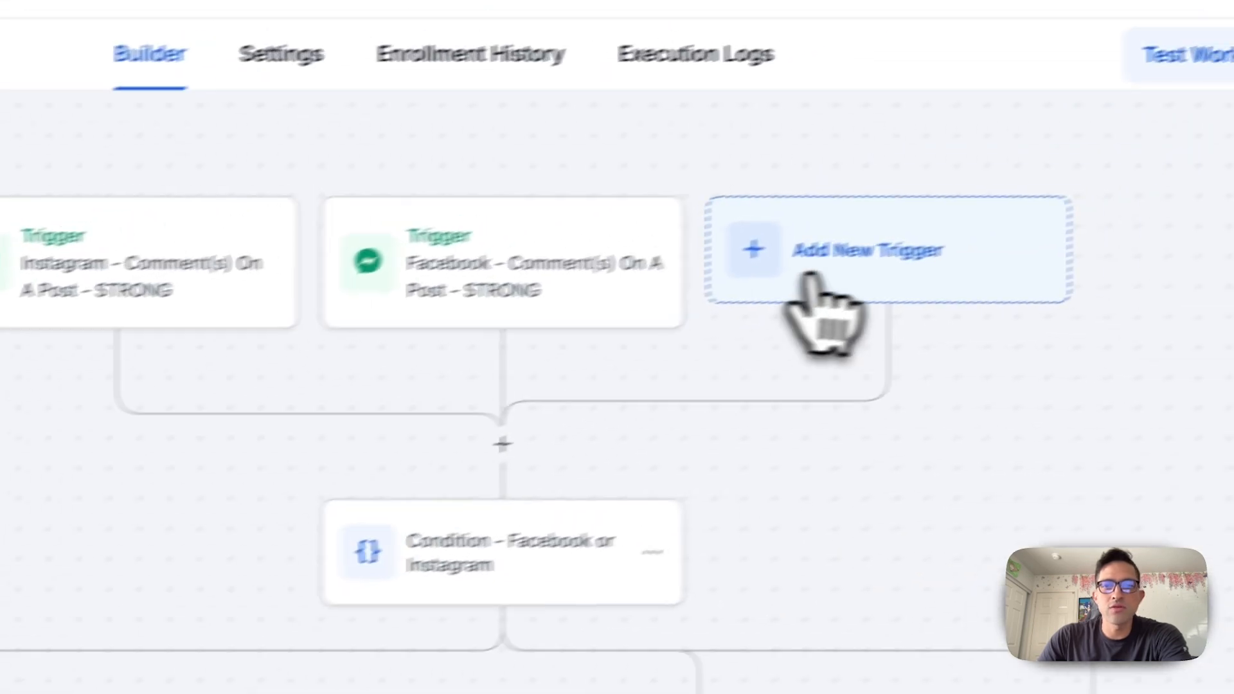
Start another workflow trigger and search the available triggers for "face", then close the search without adding one
{"action": "left_click", "coordinate": [812, 279]}
{"action": "left_click", "coordinate": [778, 315]}
{"action": "type", "text": "favce\\"}
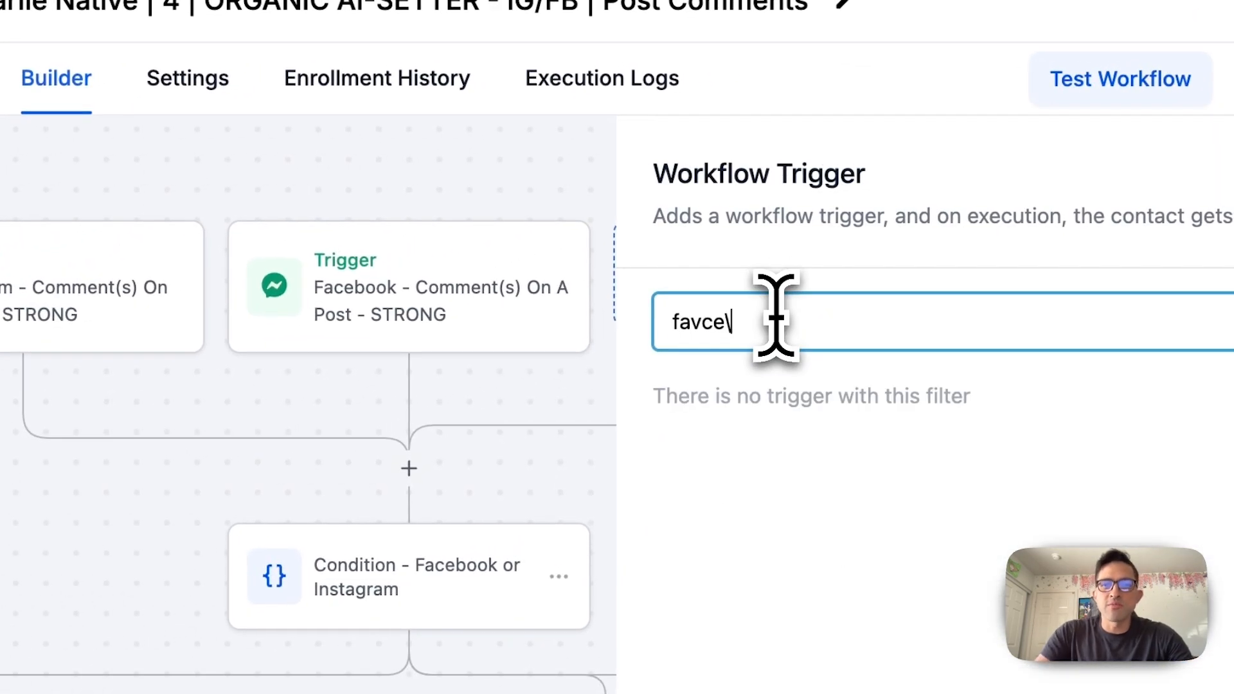
{"action": "key", "text": "BackSpace"}
{"action": "key", "text": "BackSpace"}
{"action": "key", "text": "BackSpace"}
{"action": "key", "text": "BackSpace"}
{"action": "type", "text": "ce"}
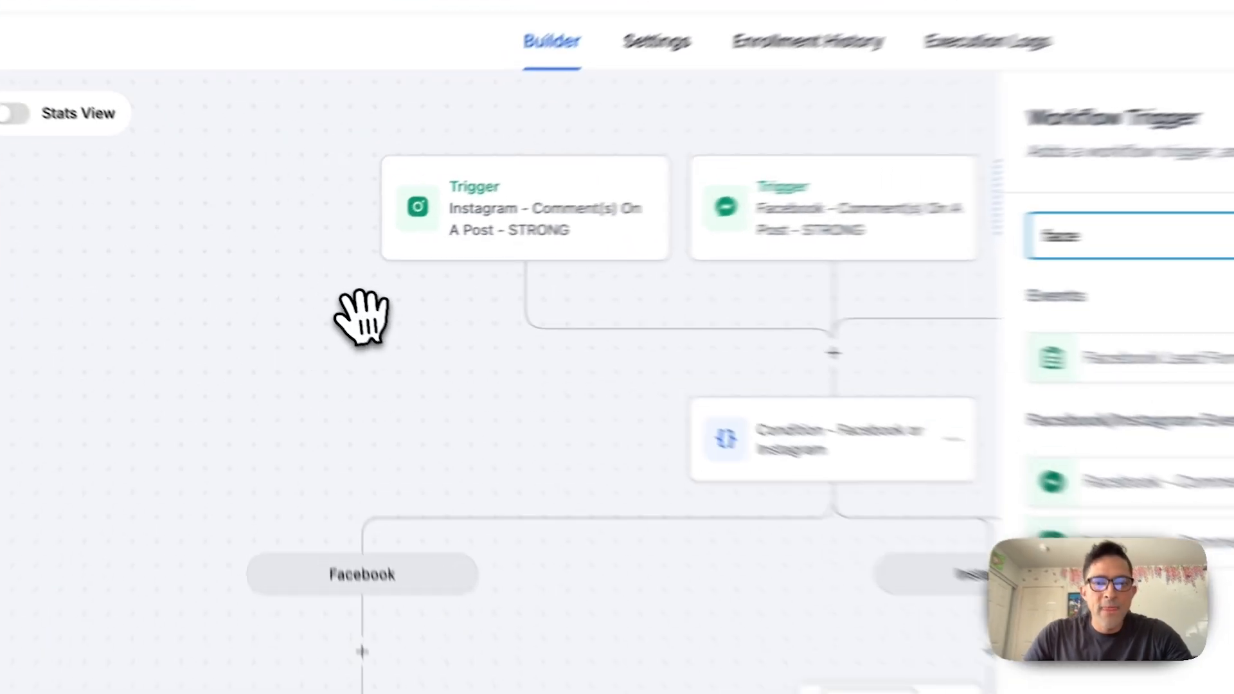
{"action": "left_click", "coordinate": [319, 294]}
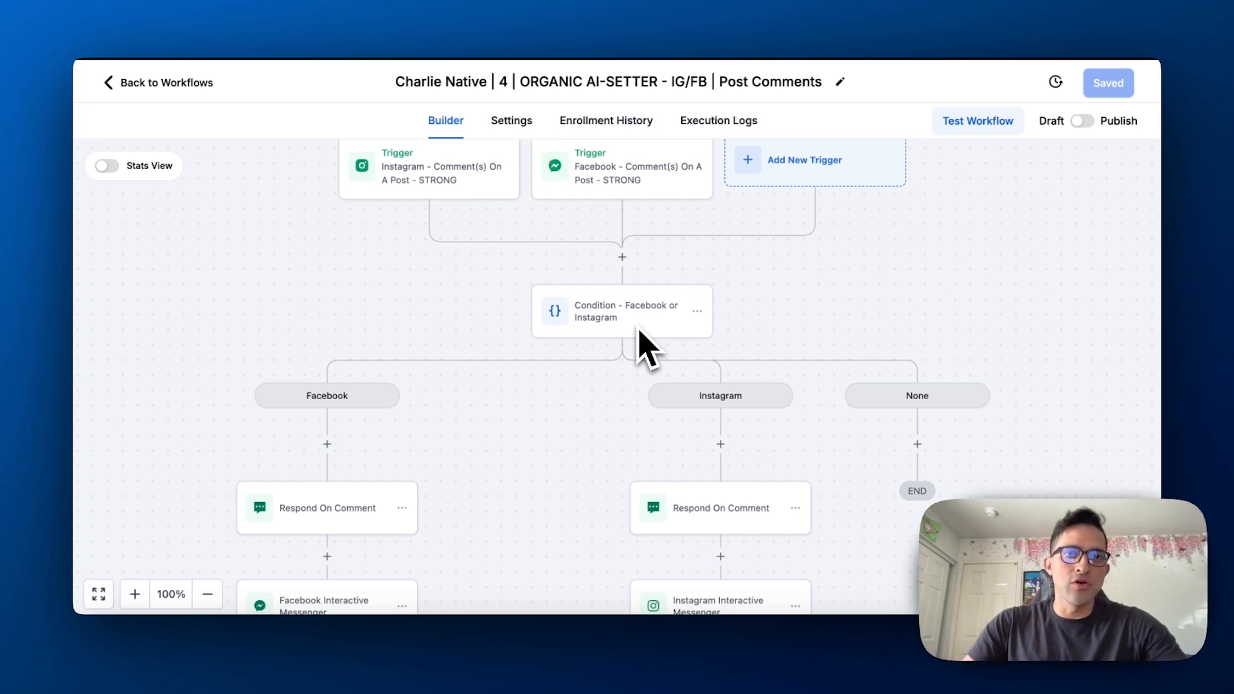
{"action": "left_click", "coordinate": [600, 92]}
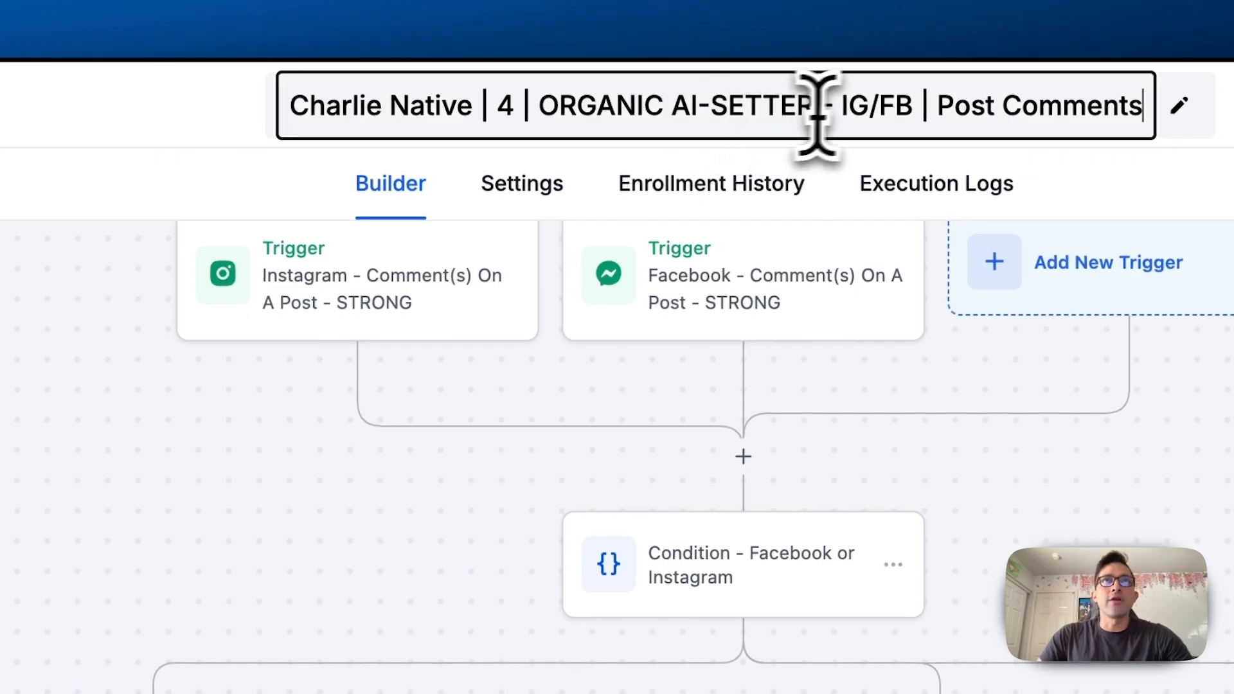
{"action": "triple_click", "coordinate": [673, 88]}
{"action": "left_click_drag", "start_coordinate": [821, 106], "coordinate": [757, 109]}
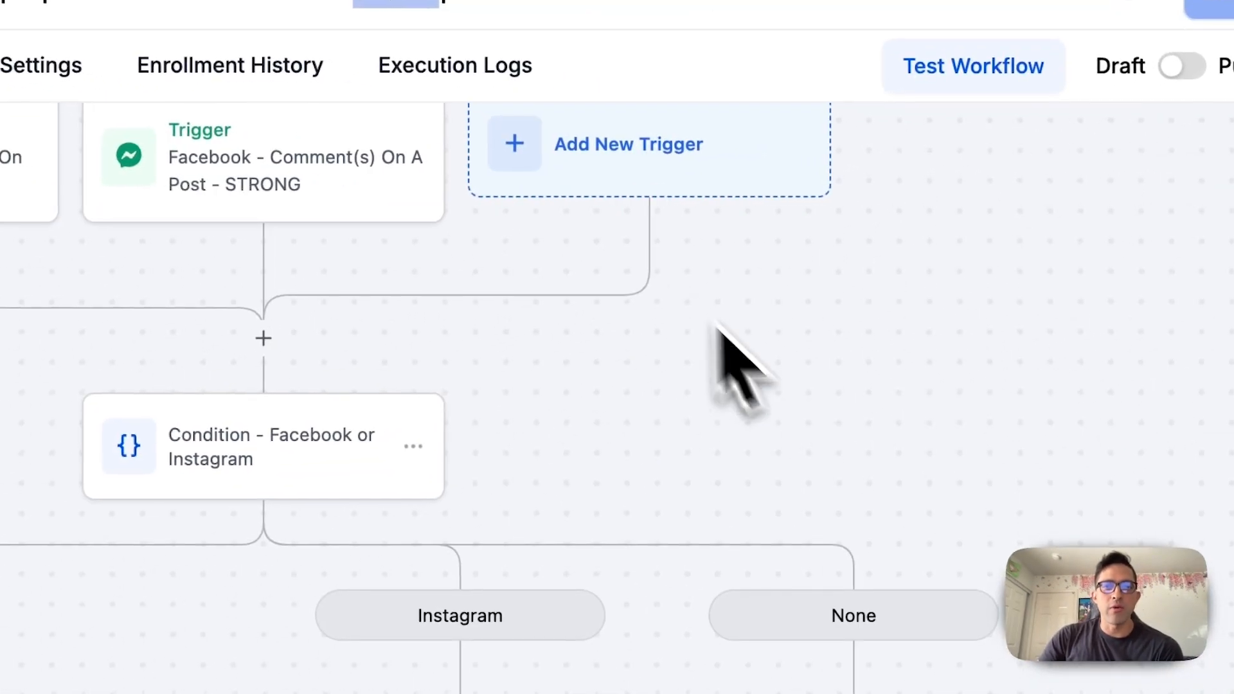
Review the Facebook and Instagram branches of the condition, including the trigger options for the Facebook branch, and close it without changes
{"action": "left_click", "coordinate": [514, 455]}
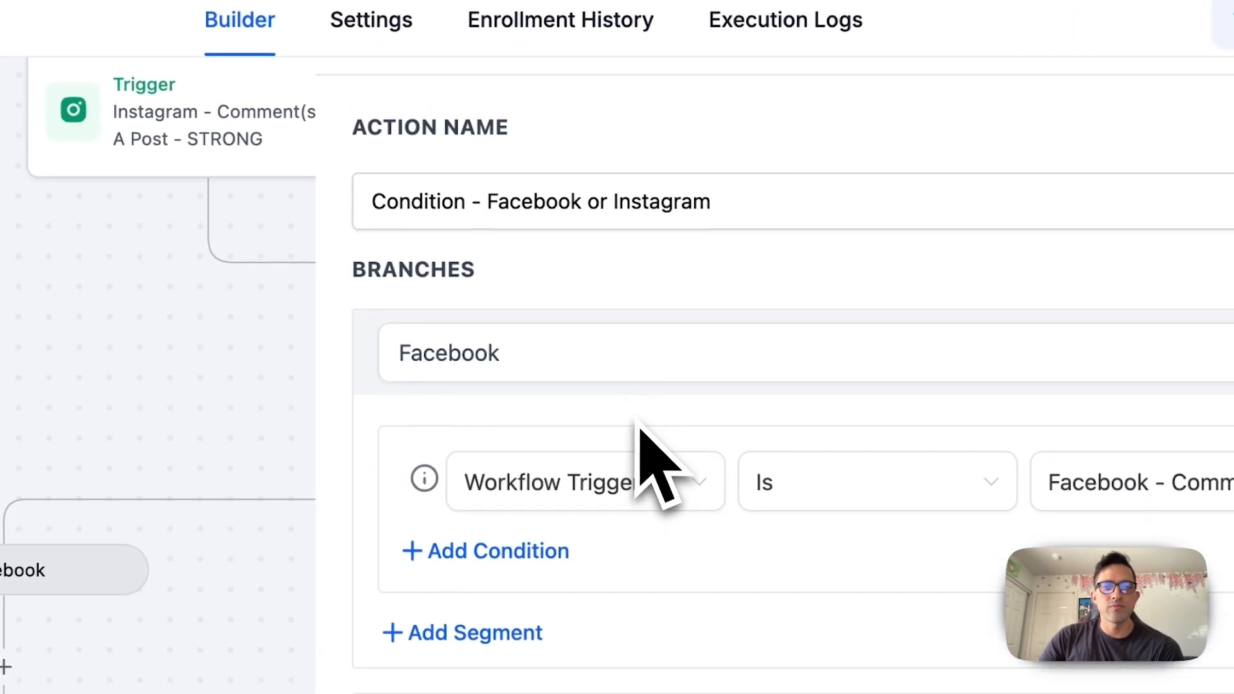
{"action": "left_click_drag", "start_coordinate": [486, 214], "coordinate": [782, 215]}
{"action": "left_click", "coordinate": [774, 216]}
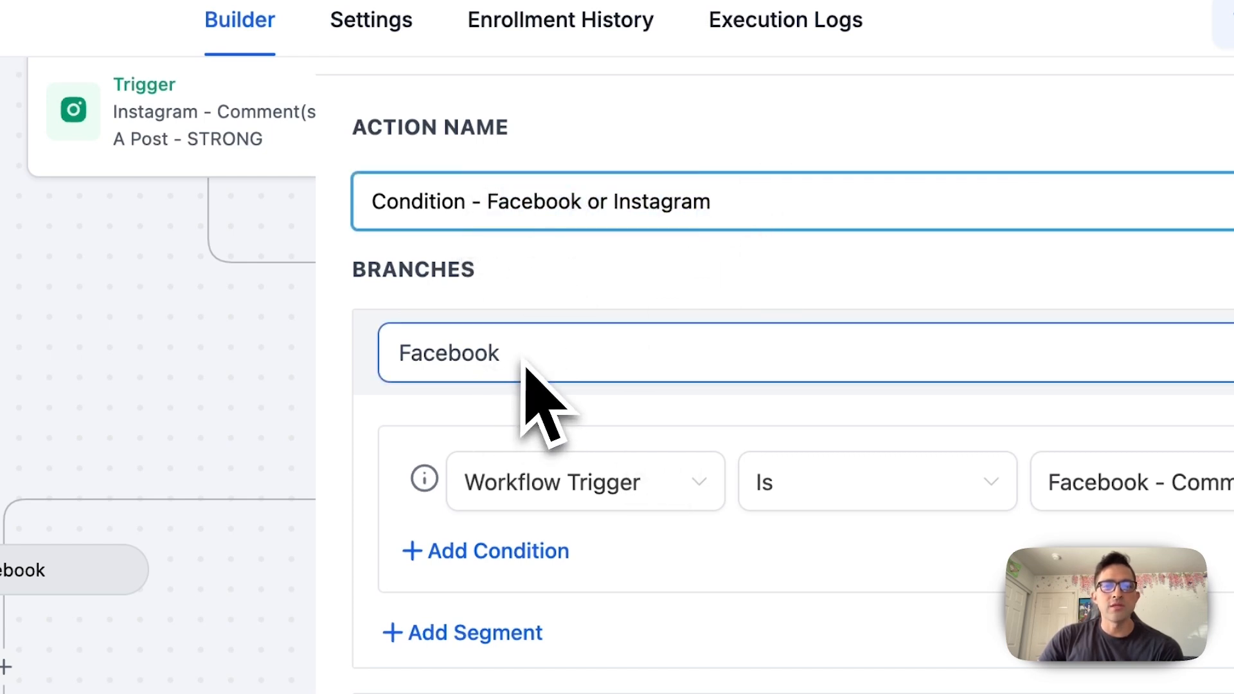
{"action": "scroll", "coordinate": [525, 360], "scroll_direction": "down", "scroll_amount": 2}
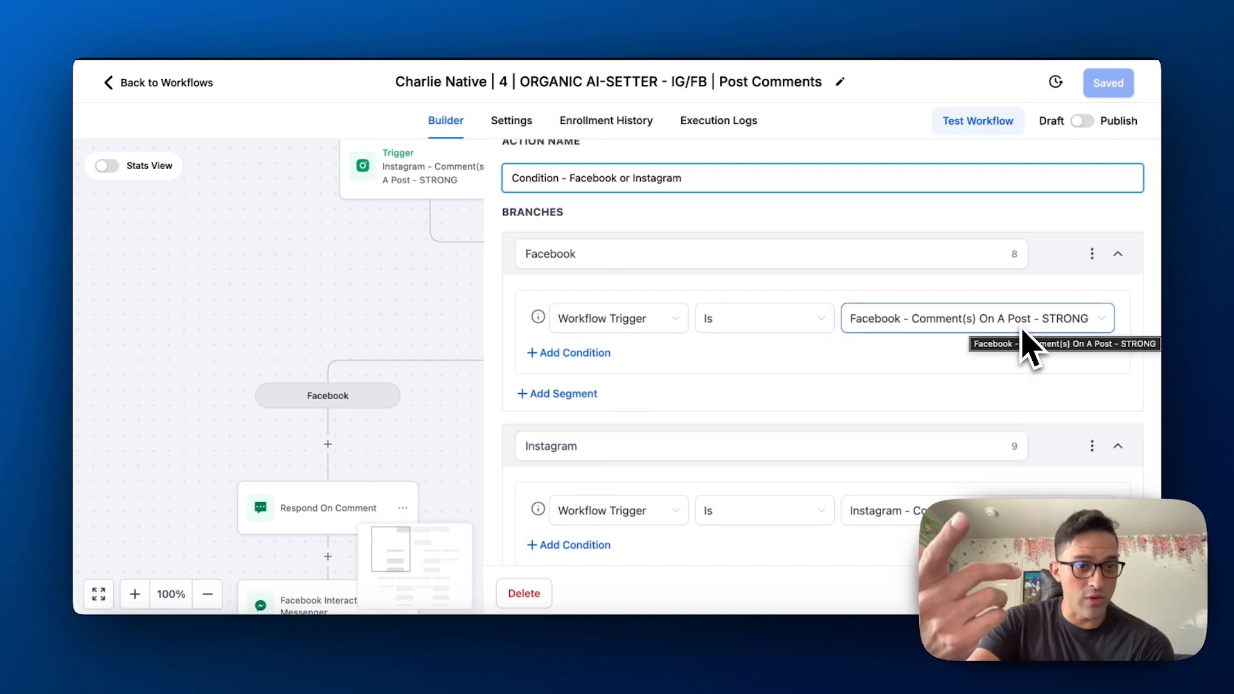
{"action": "scroll", "coordinate": [900, 399], "scroll_direction": "down", "scroll_amount": 2}
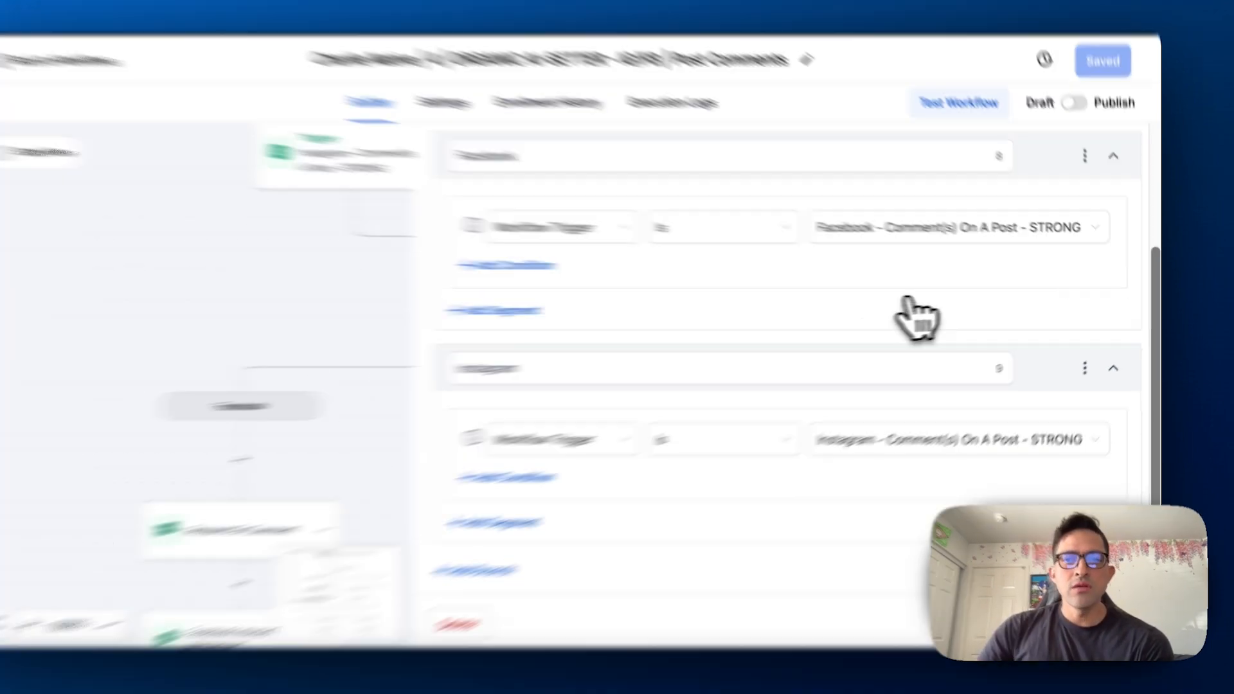
{"action": "left_click", "coordinate": [938, 235]}
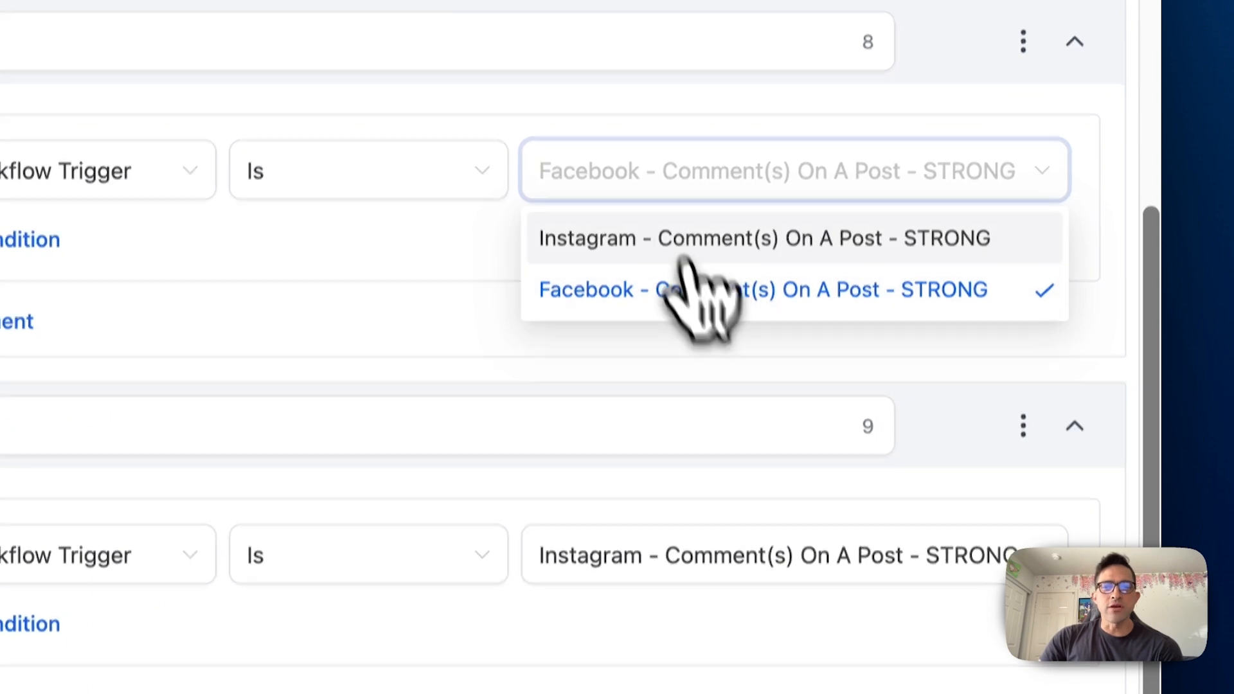
{"action": "left_click", "coordinate": [889, 628]}
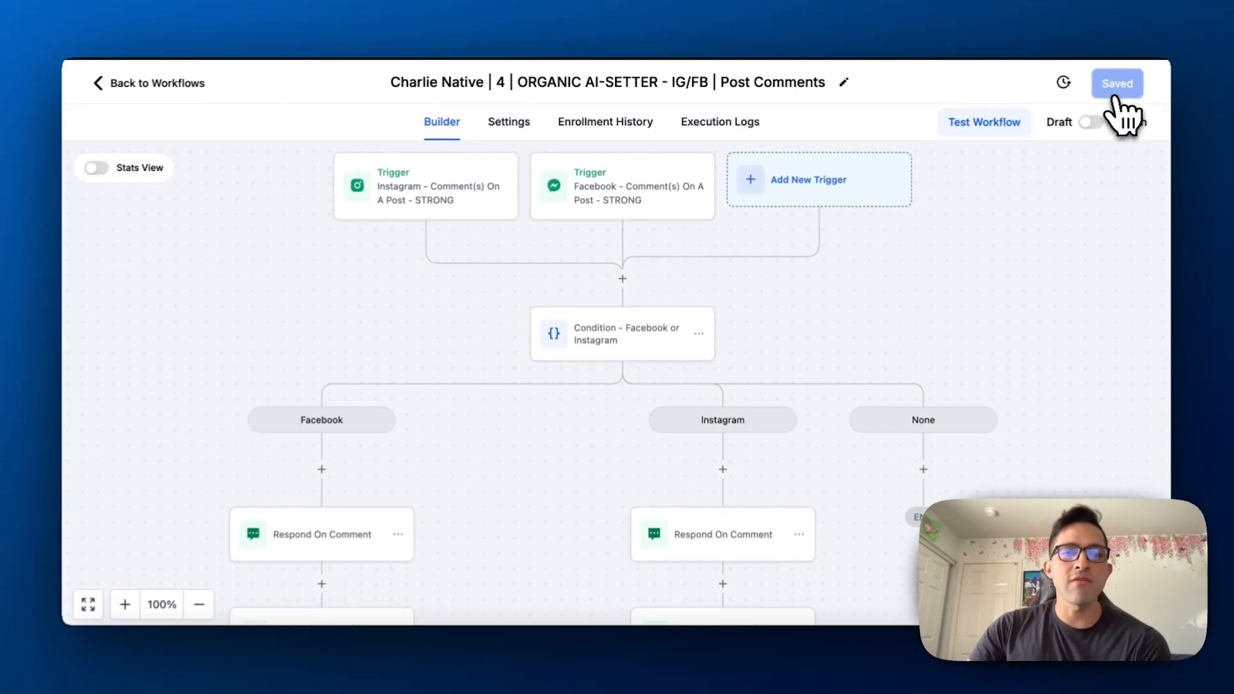
Save the workflow and reopen the Facebook or Instagram condition to check the Facebook branch's trigger value
{"action": "left_click", "coordinate": [1213, 88]}
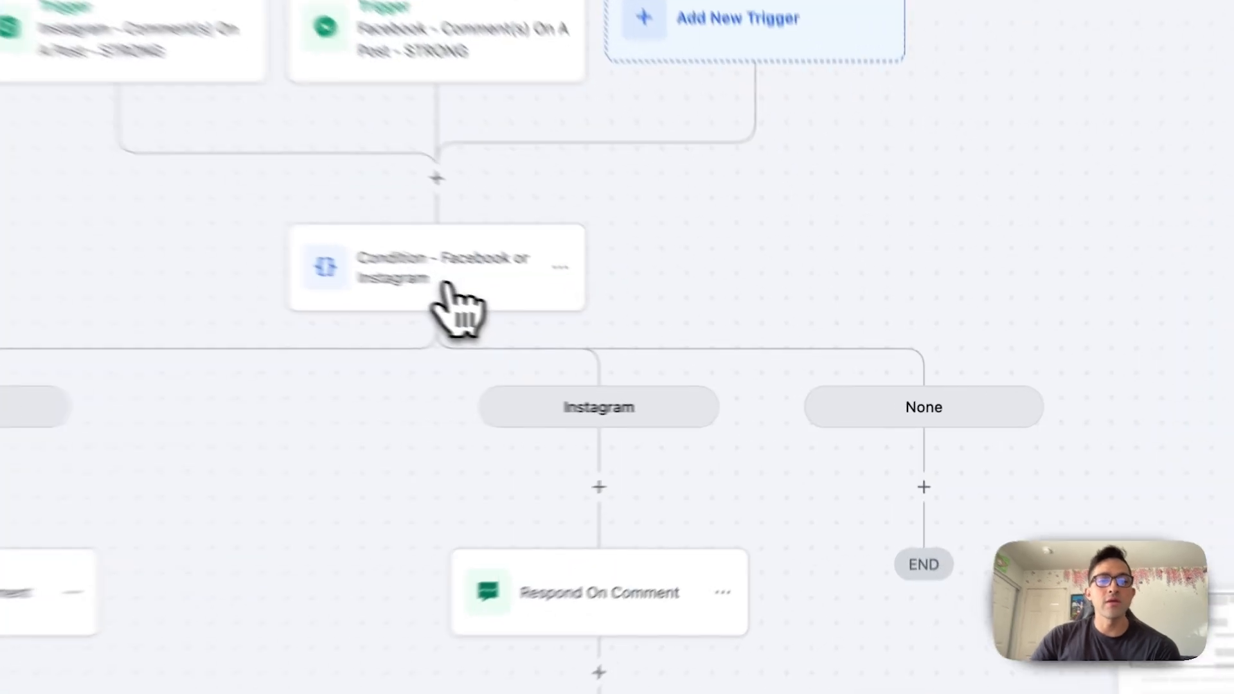
{"action": "left_click", "coordinate": [639, 344]}
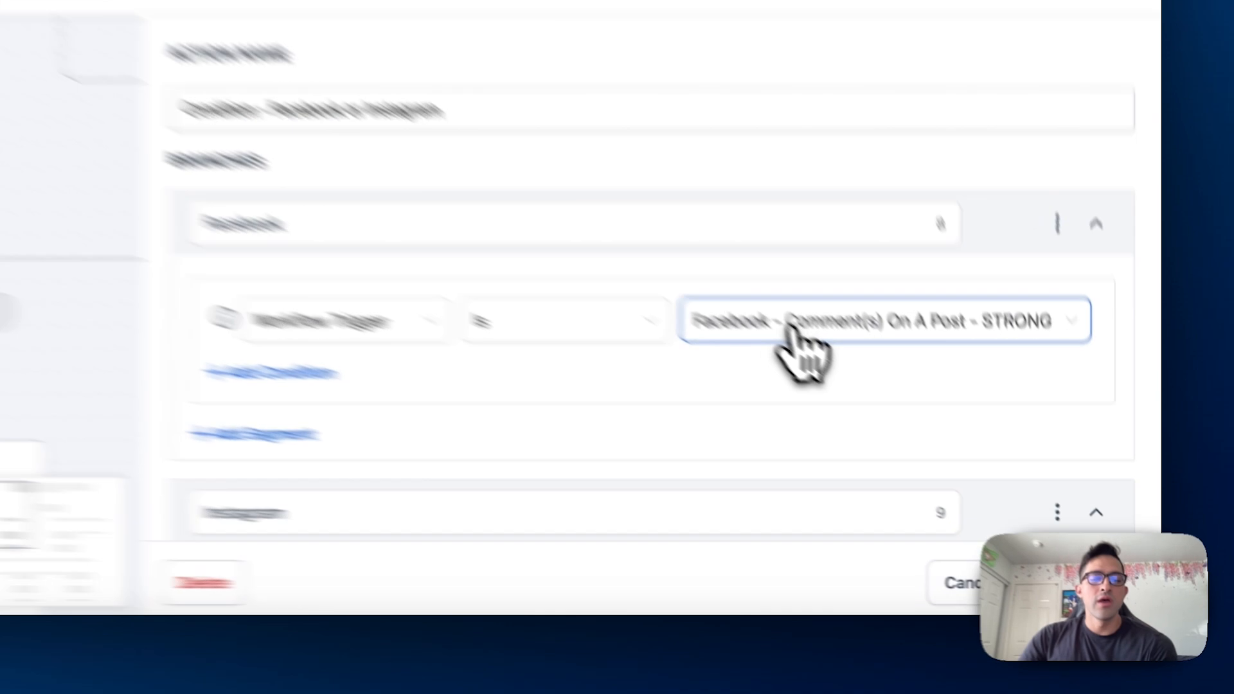
{"action": "left_click", "coordinate": [913, 425]}
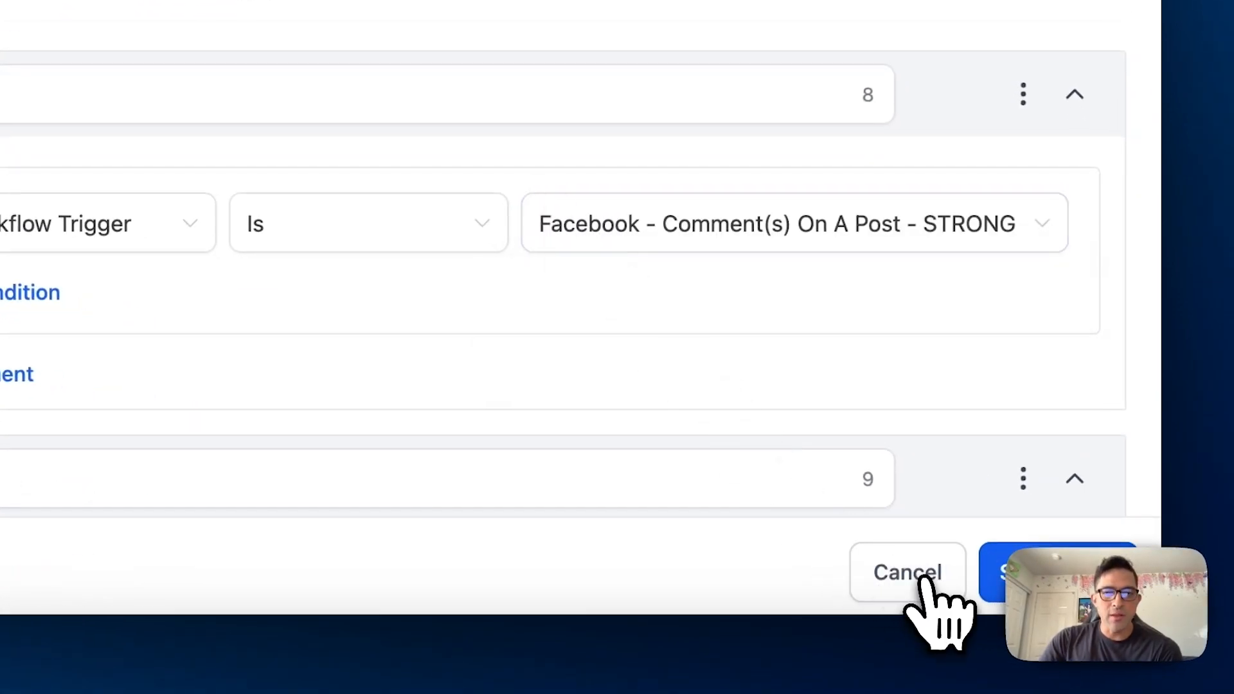
Reopen the Facebook or Instagram condition and review the Facebook branch's field, operator and trigger, plus the matching Instagram branch
{"action": "left_click", "coordinate": [924, 577]}
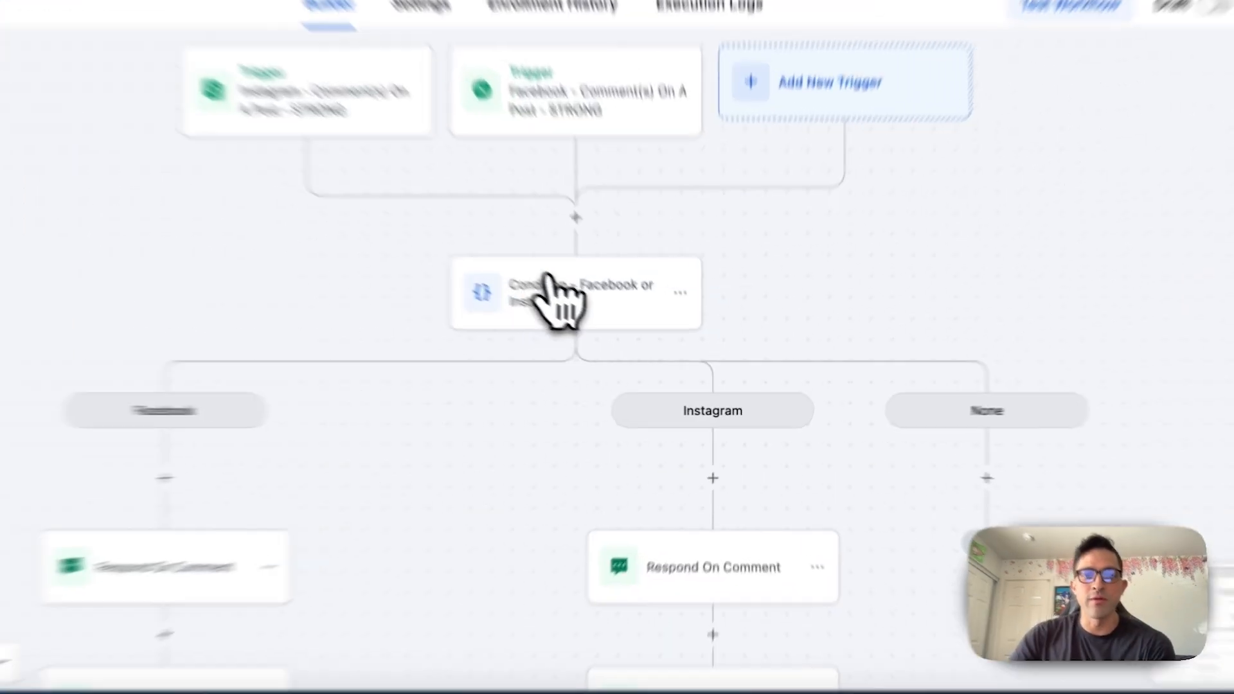
{"action": "left_click", "coordinate": [589, 321]}
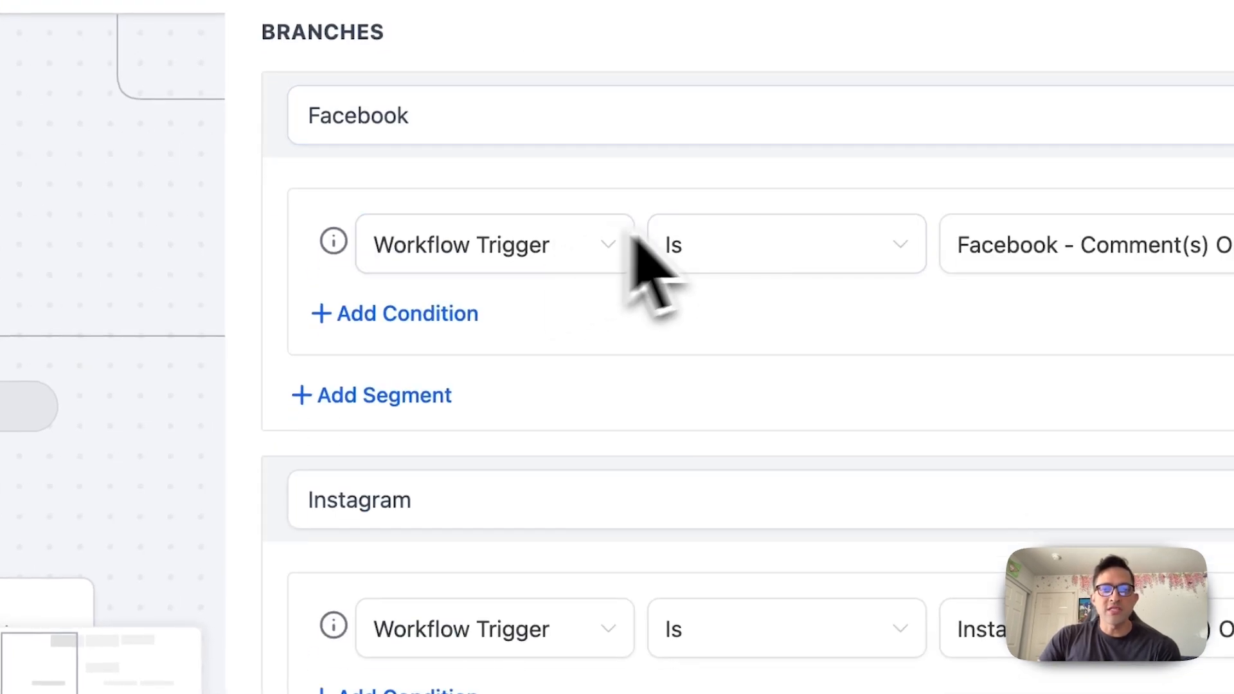
{"action": "left_click", "coordinate": [556, 252]}
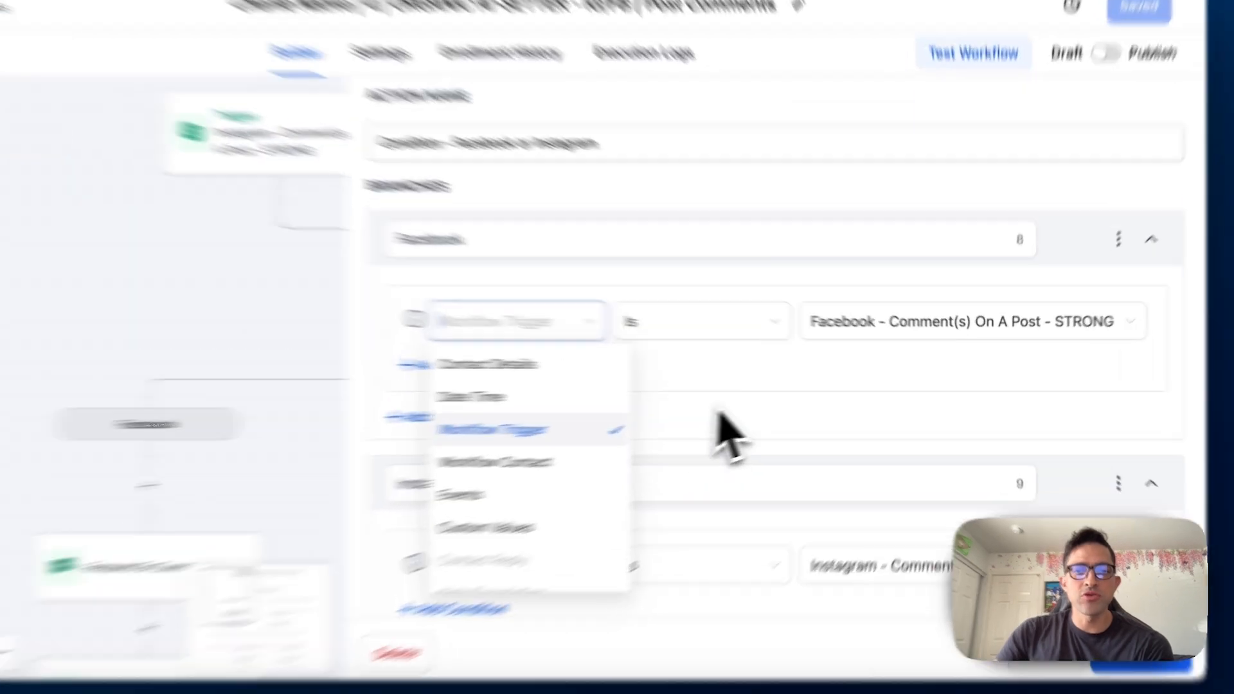
{"action": "left_click", "coordinate": [775, 386]}
{"action": "left_click", "coordinate": [766, 336]}
{"action": "left_click", "coordinate": [726, 395]}
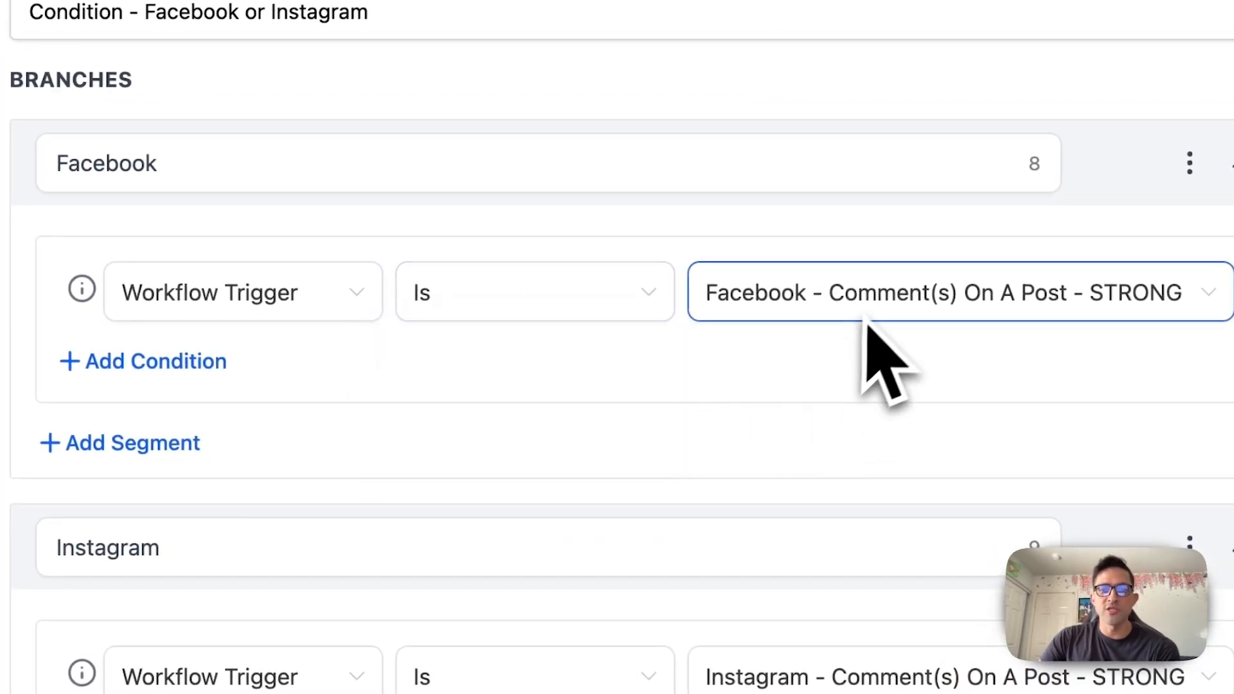
{"action": "scroll", "coordinate": [469, 427], "scroll_direction": "down", "scroll_amount": 5}
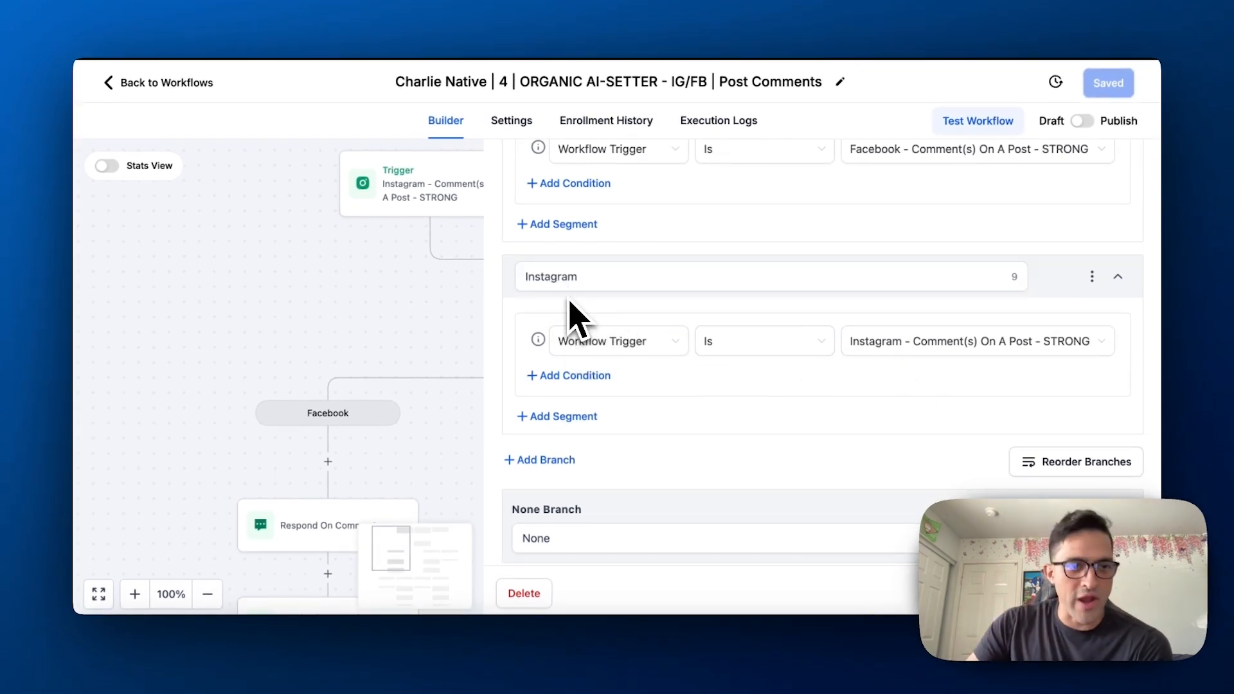
{"action": "scroll", "coordinate": [579, 367], "scroll_direction": "down", "scroll_amount": 1}
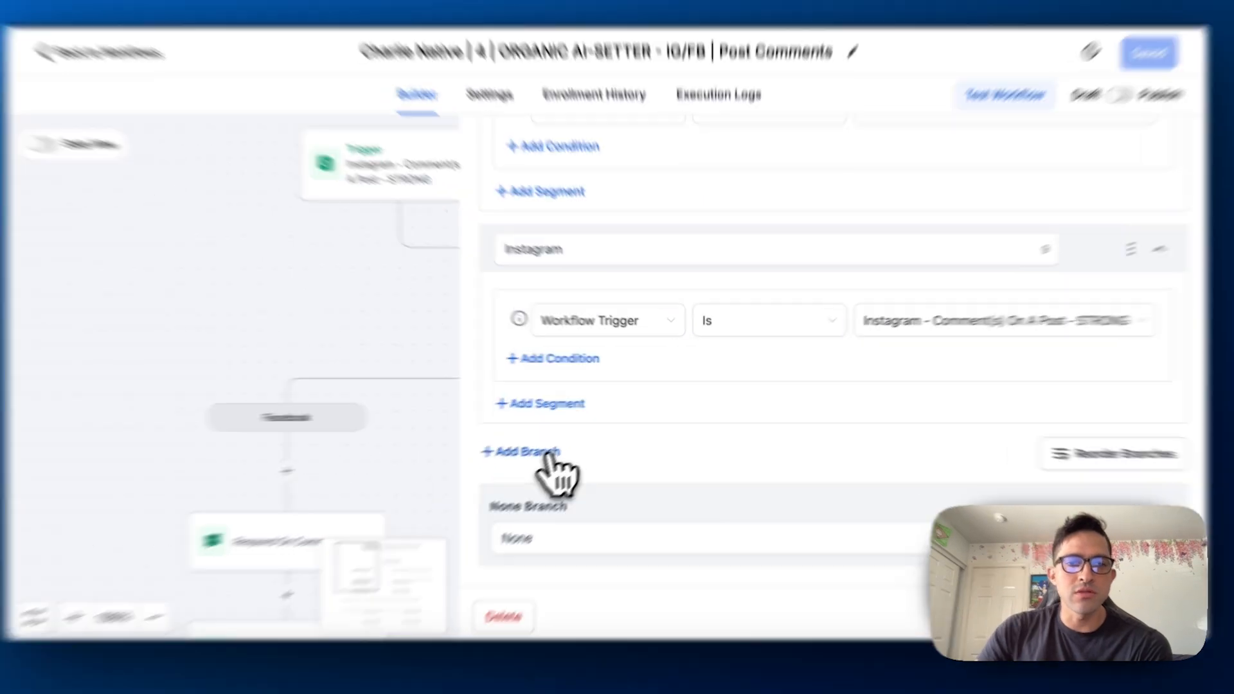
Add another blank branch to the platform condition, then close the condition without saving
{"action": "left_click", "coordinate": [546, 443]}
{"action": "scroll", "coordinate": [501, 533], "scroll_direction": "down", "scroll_amount": 3}
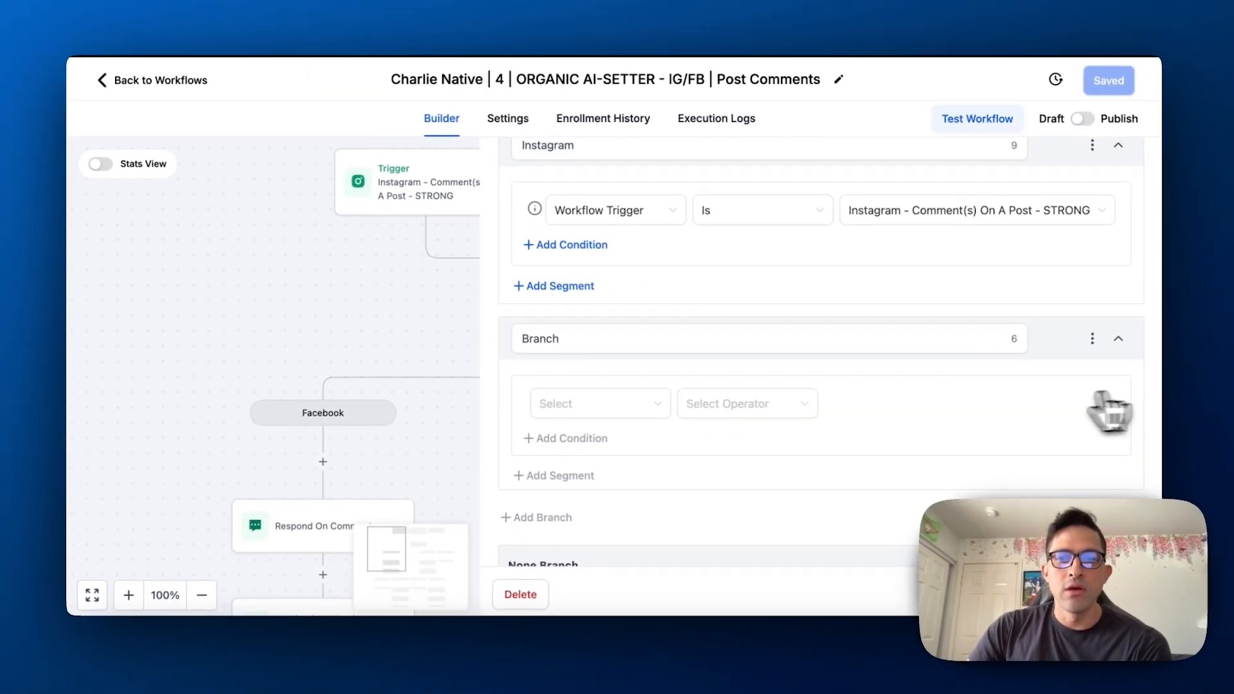
{"action": "scroll", "coordinate": [574, 411], "scroll_direction": "down", "scroll_amount": 1}
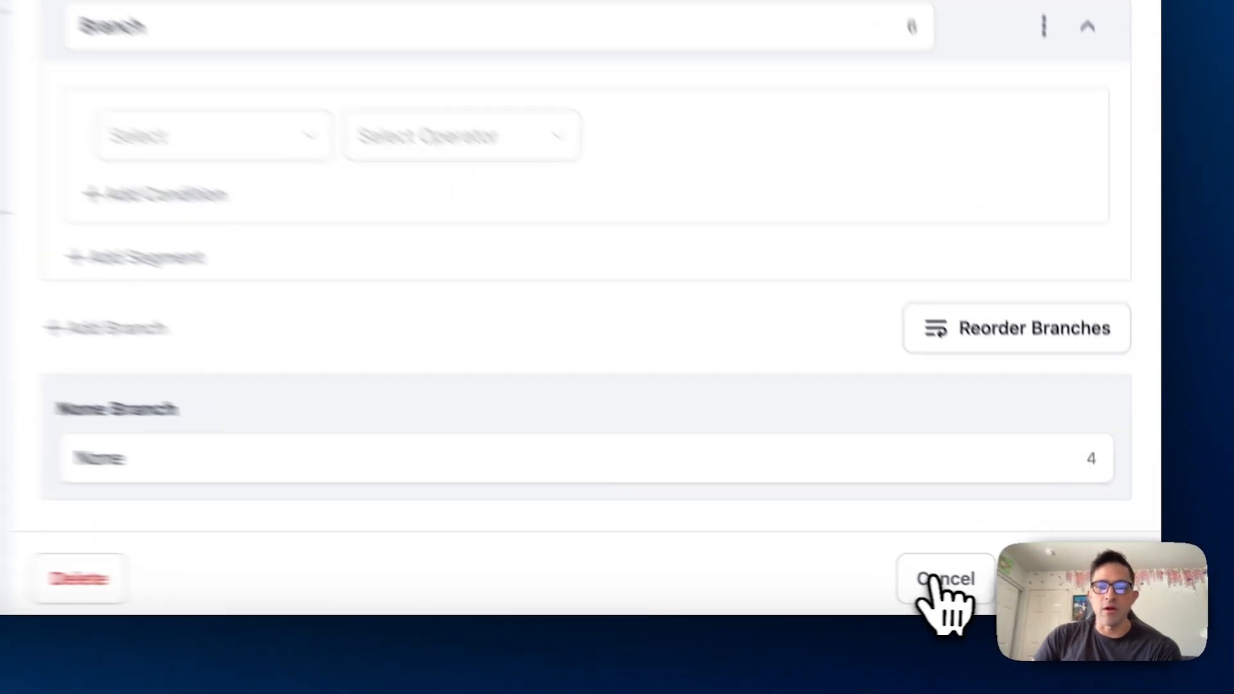
{"action": "left_click", "coordinate": [1031, 595]}
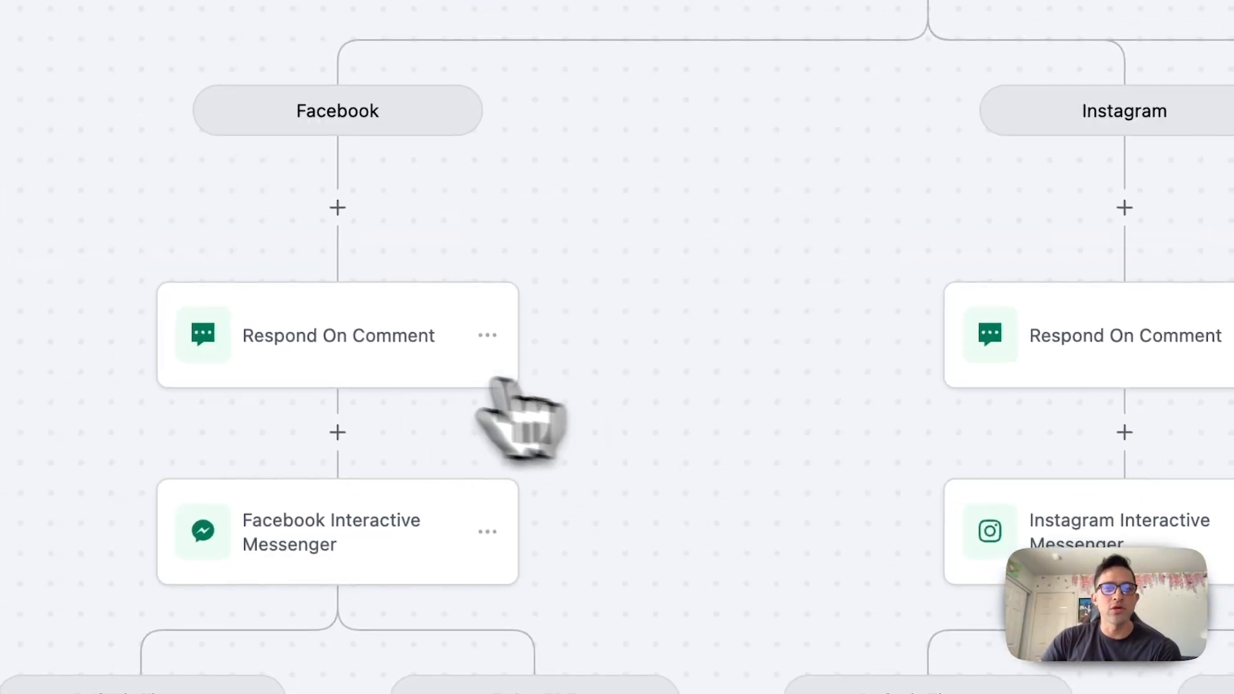
Review the random comment replies in the Facebook branch's Respond On Comment action
{"action": "left_click", "coordinate": [373, 315]}
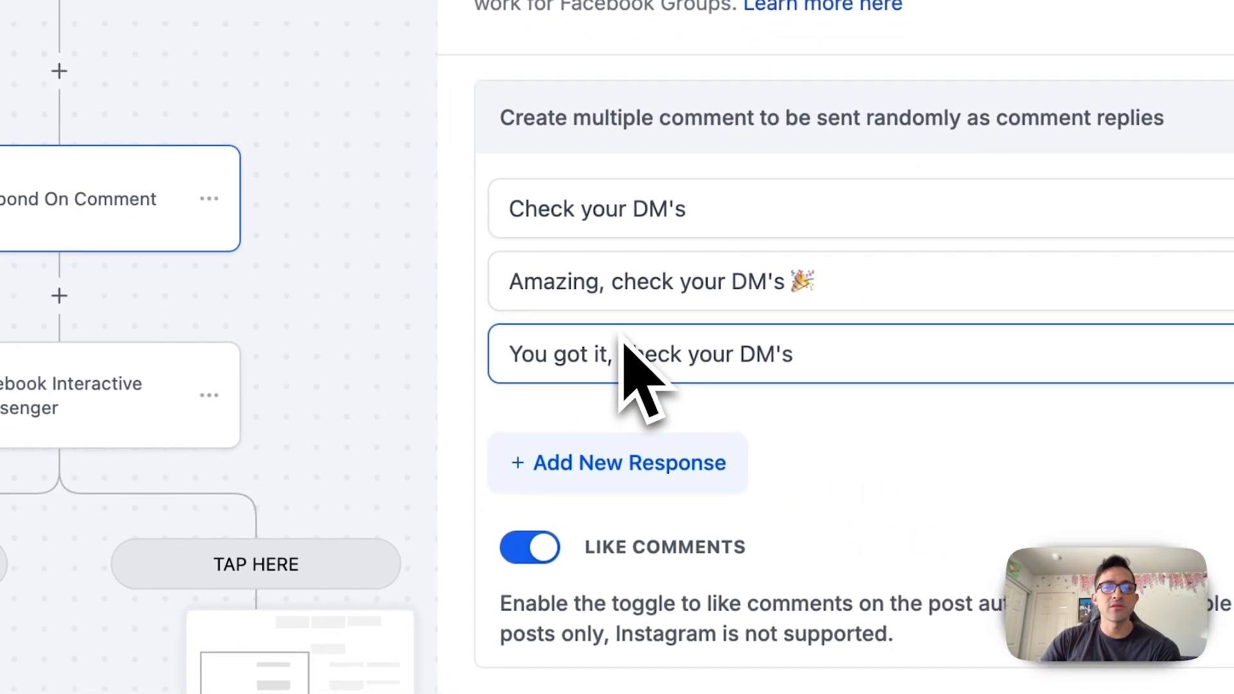
{"action": "triple_click", "coordinate": [726, 252]}
{"action": "left_click", "coordinate": [700, 205]}
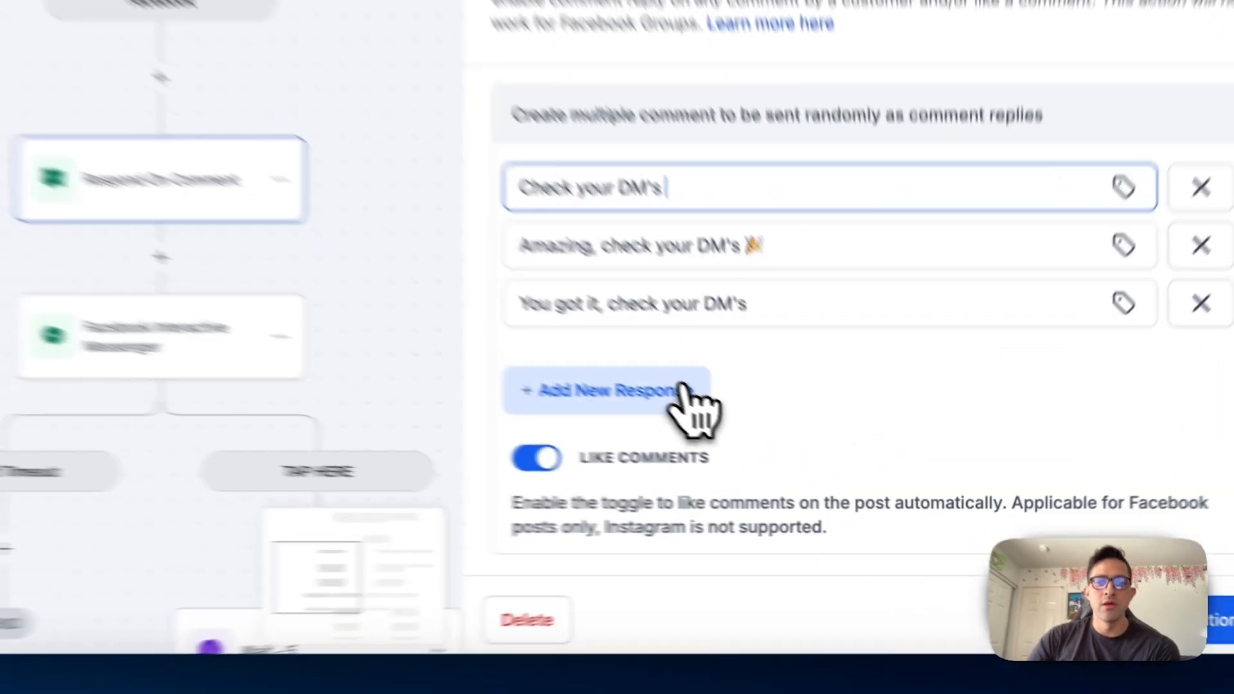
Try adding the reply "Ok great! Sent the details to your DM" to the Facebook Respond On Comment action, then cancel the action's changes
{"action": "left_click", "coordinate": [797, 450]}
{"action": "type", "text": "Ok great! Sent the details to your DM"}
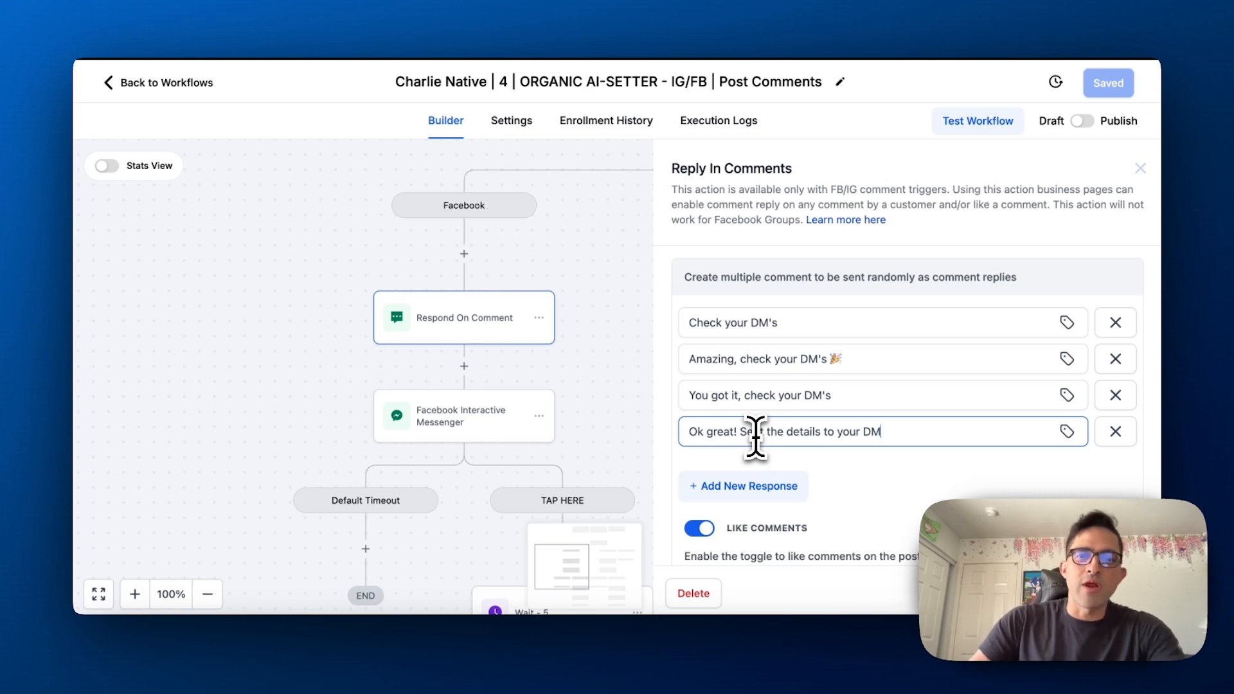
{"action": "scroll", "coordinate": [949, 407], "scroll_direction": "down", "scroll_amount": 1}
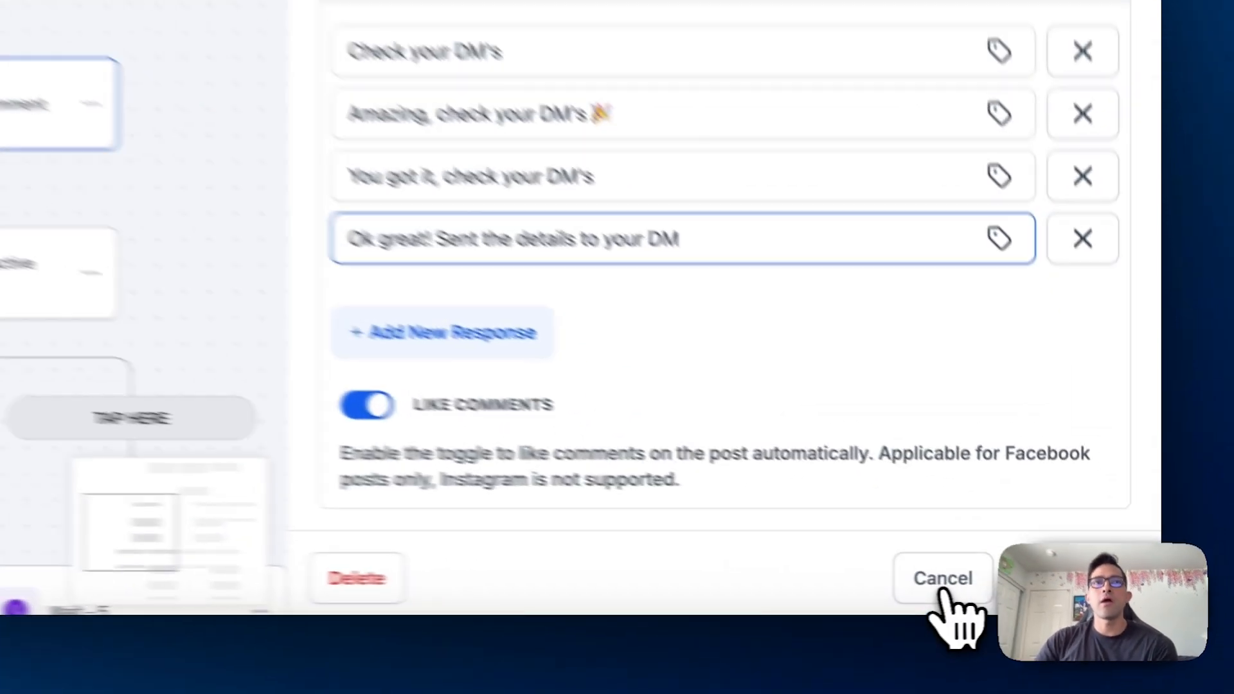
{"action": "left_click", "coordinate": [1035, 592]}
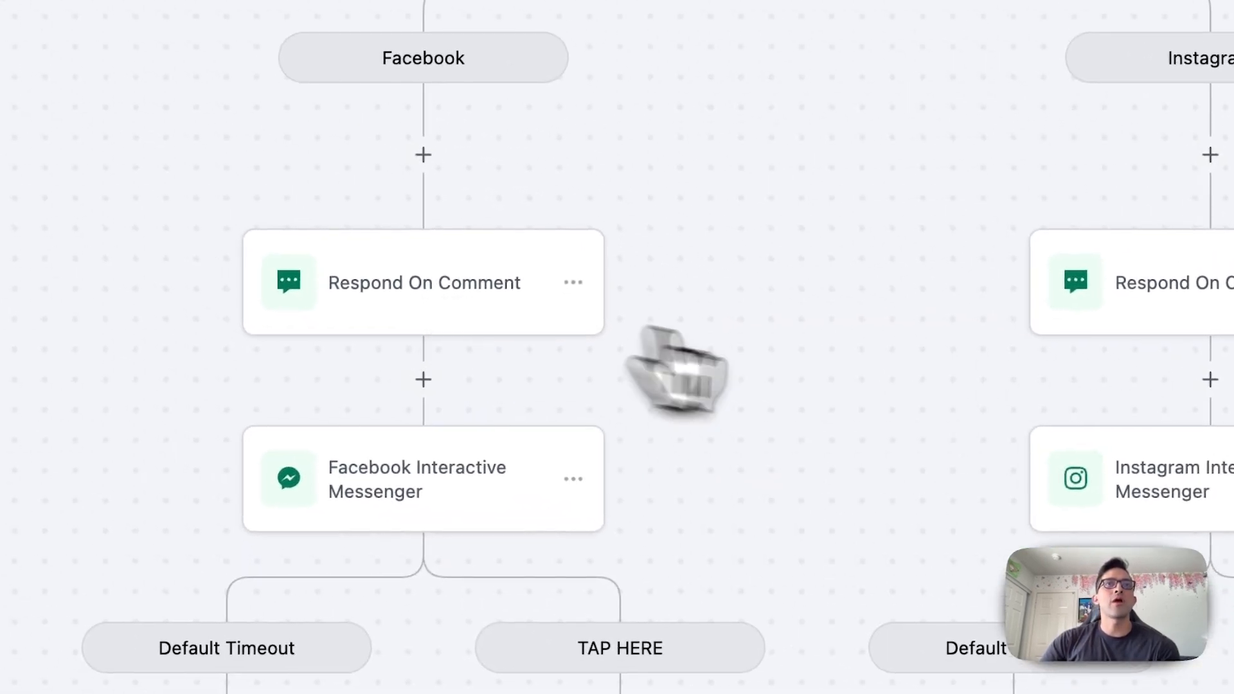
Review the Facebook Interactive Messenger action's name, reply type and message, then close it
{"action": "scroll", "coordinate": [861, 379], "scroll_direction": "down", "scroll_amount": 2}
{"action": "left_click", "coordinate": [395, 361]}
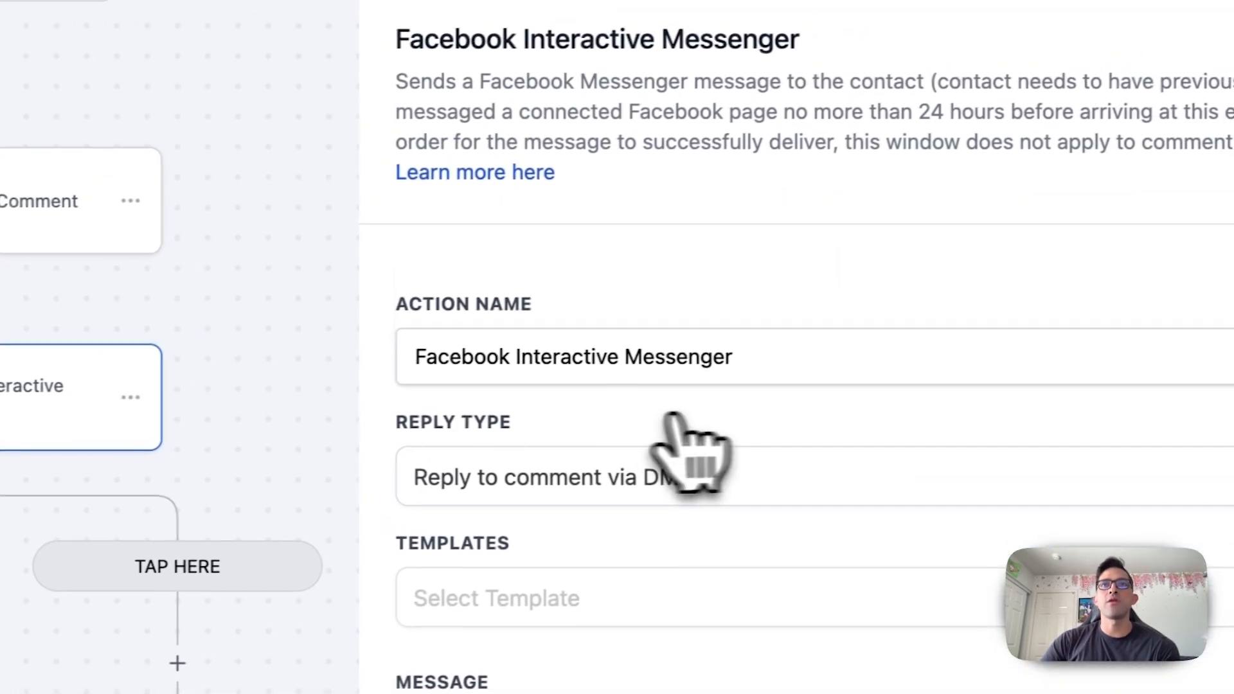
{"action": "scroll", "coordinate": [682, 482], "scroll_direction": "down", "scroll_amount": 3}
{"action": "left_click", "coordinate": [687, 189]}
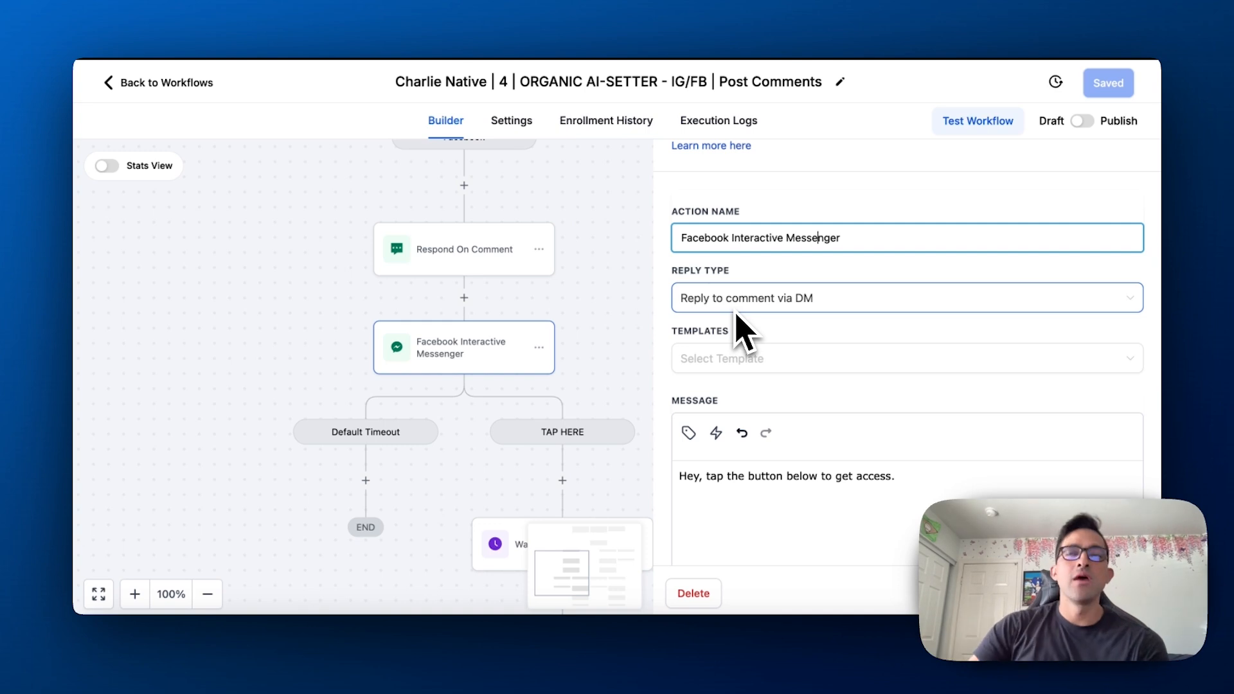
{"action": "scroll", "coordinate": [786, 508], "scroll_direction": "down", "scroll_amount": 2}
{"action": "left_click", "coordinate": [797, 414]}
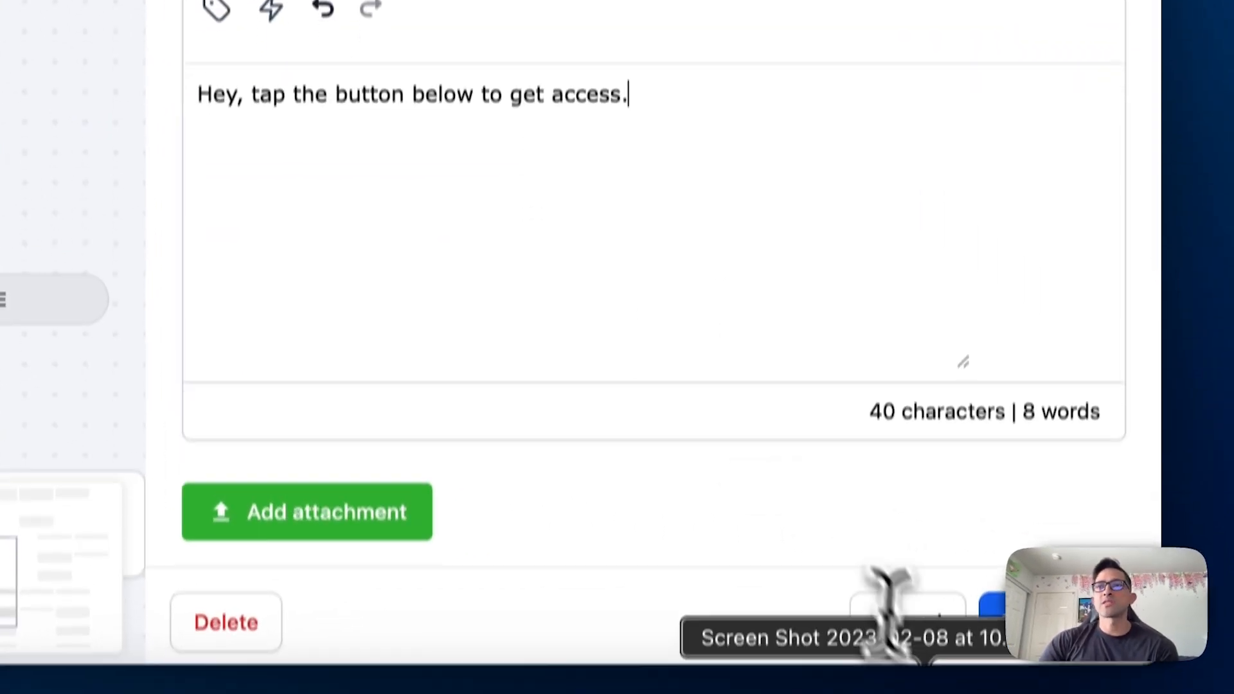
{"action": "left_click", "coordinate": [909, 621]}
Copy the Instagram Interactive Messenger message and paste it over the Facebook one, ending in "get access to the [NAME OF THE GIFT/FREEBIE/ETC..]"
{"action": "left_click", "coordinate": [540, 141]}
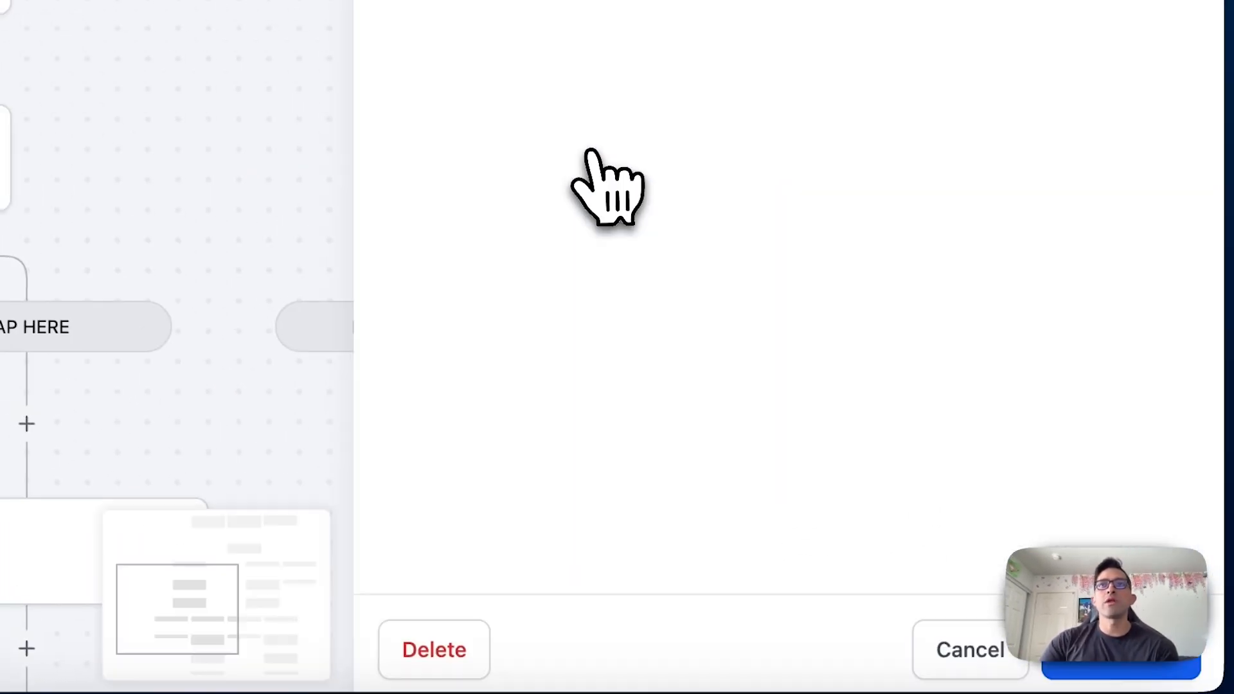
{"action": "scroll", "coordinate": [566, 322], "scroll_direction": "down", "scroll_amount": 3}
{"action": "left_click_drag", "start_coordinate": [502, 408], "coordinate": [266, 348]}
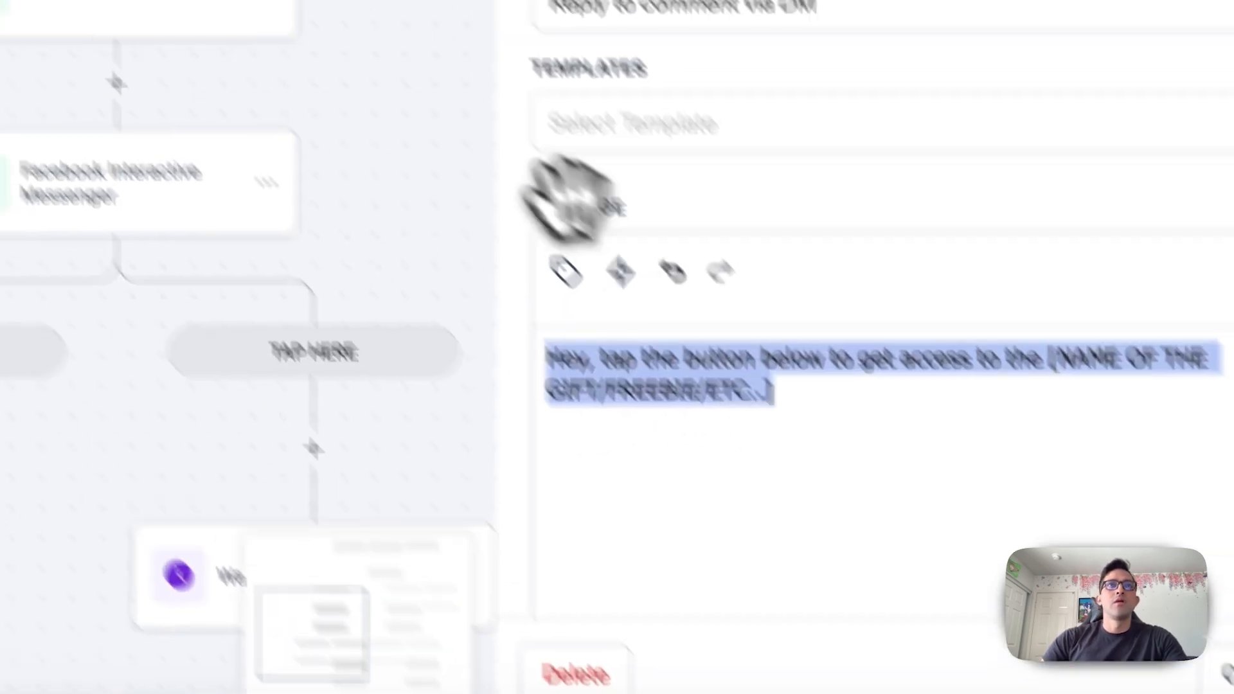
{"action": "left_click", "coordinate": [32, 106]}
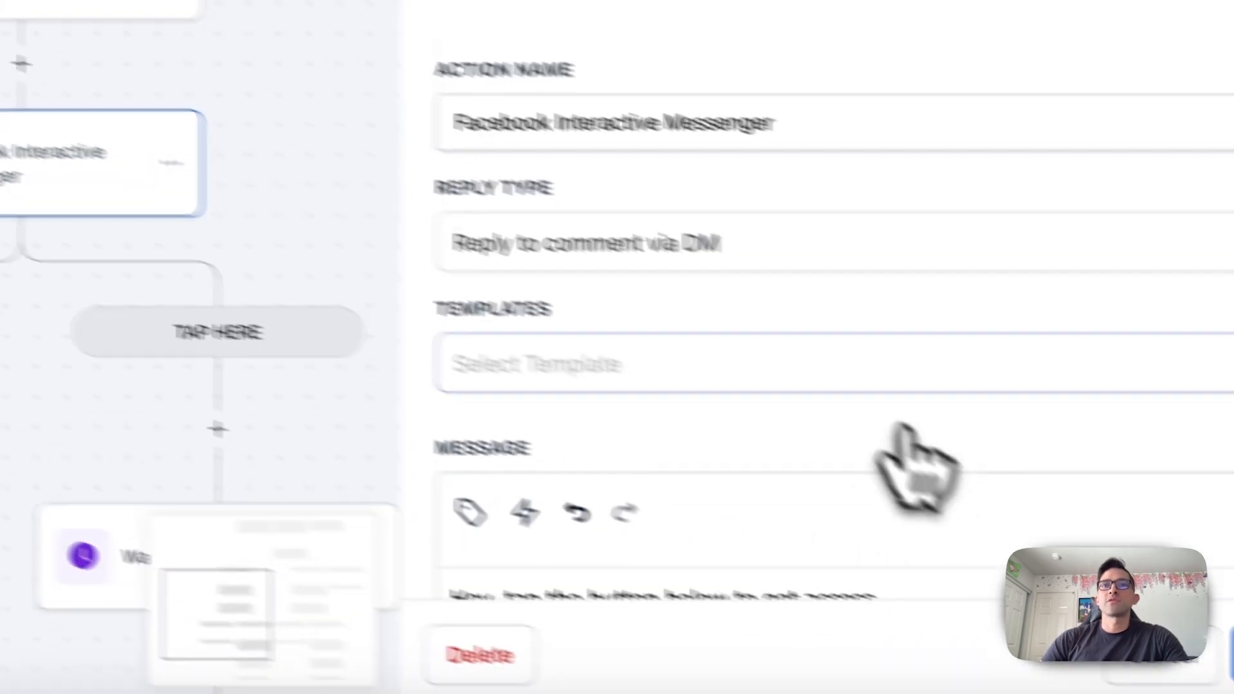
{"action": "scroll", "coordinate": [910, 463], "scroll_direction": "down", "scroll_amount": 3}
{"action": "triple_click", "coordinate": [778, 345]}
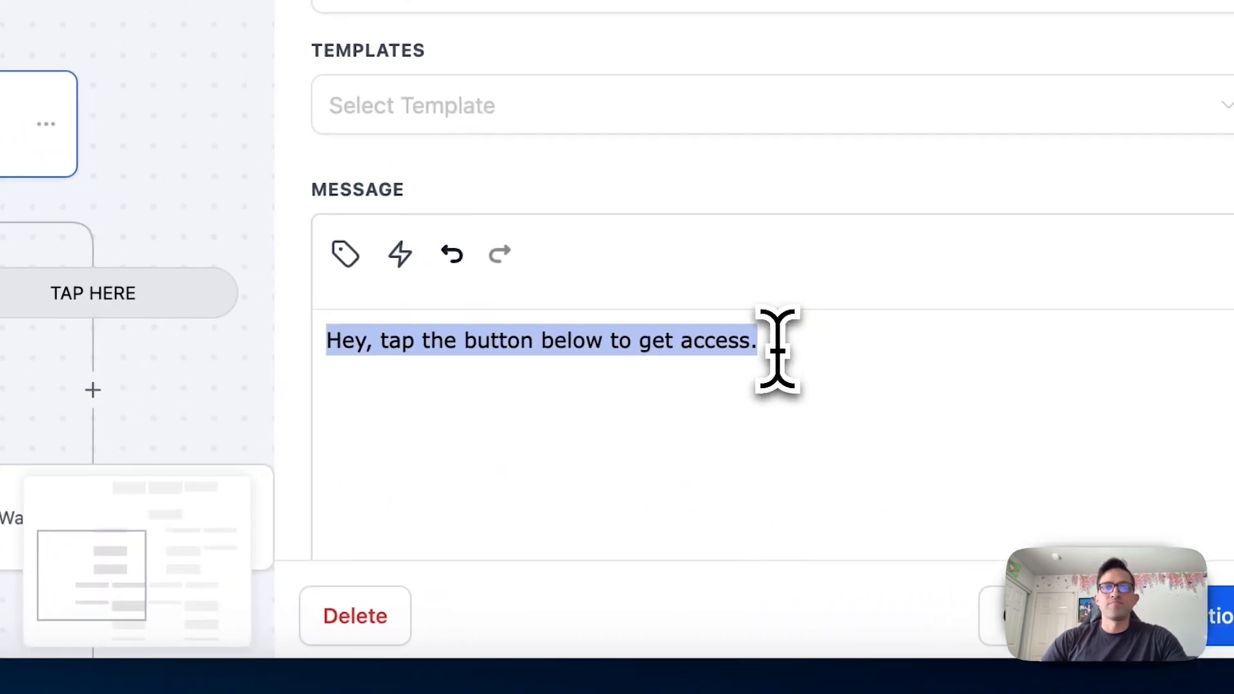
{"action": "key", "text": "super+v"}
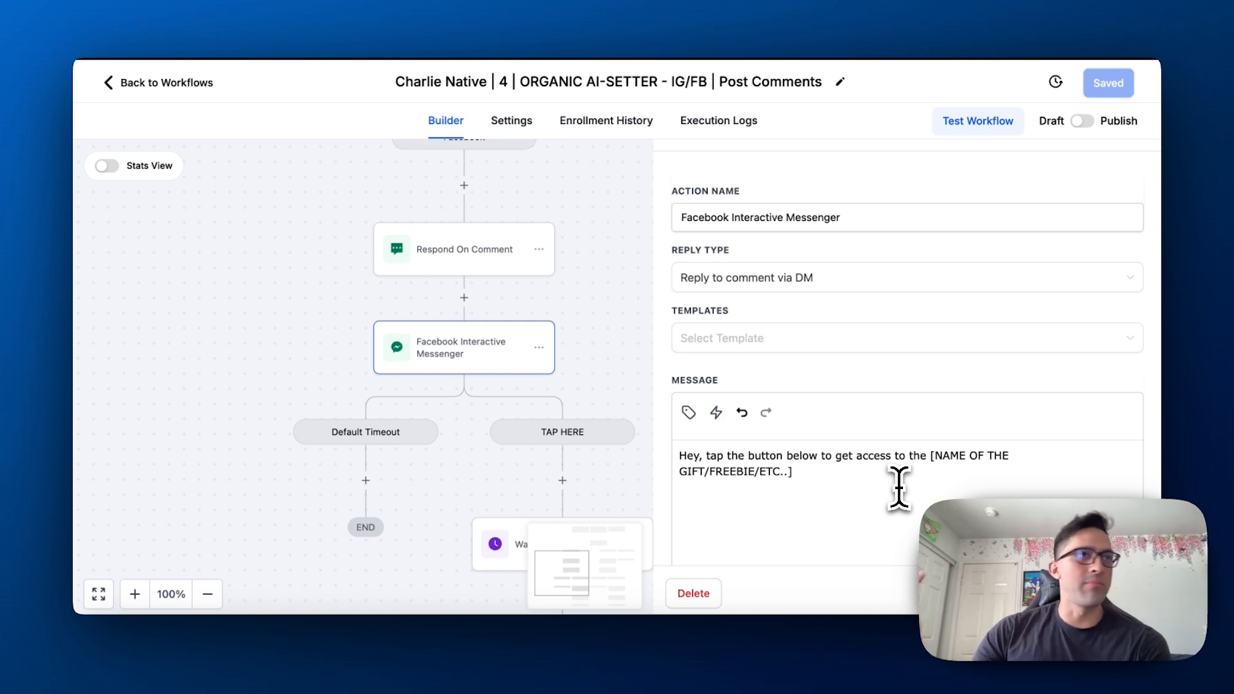
Review the Facebook message's bracketed placeholder and the TAP HERE button's label, action type and website address
{"action": "left_click_drag", "start_coordinate": [898, 479], "coordinate": [930, 457]}
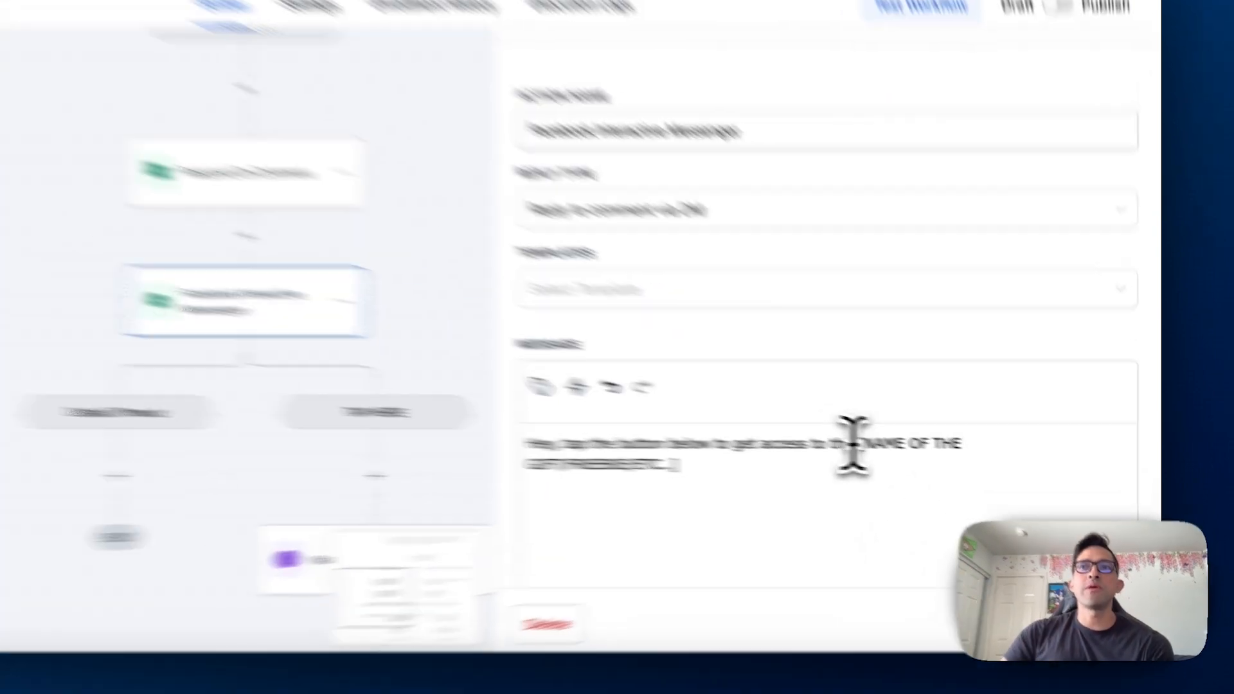
{"action": "scroll", "coordinate": [939, 504], "scroll_direction": "down", "scroll_amount": 10}
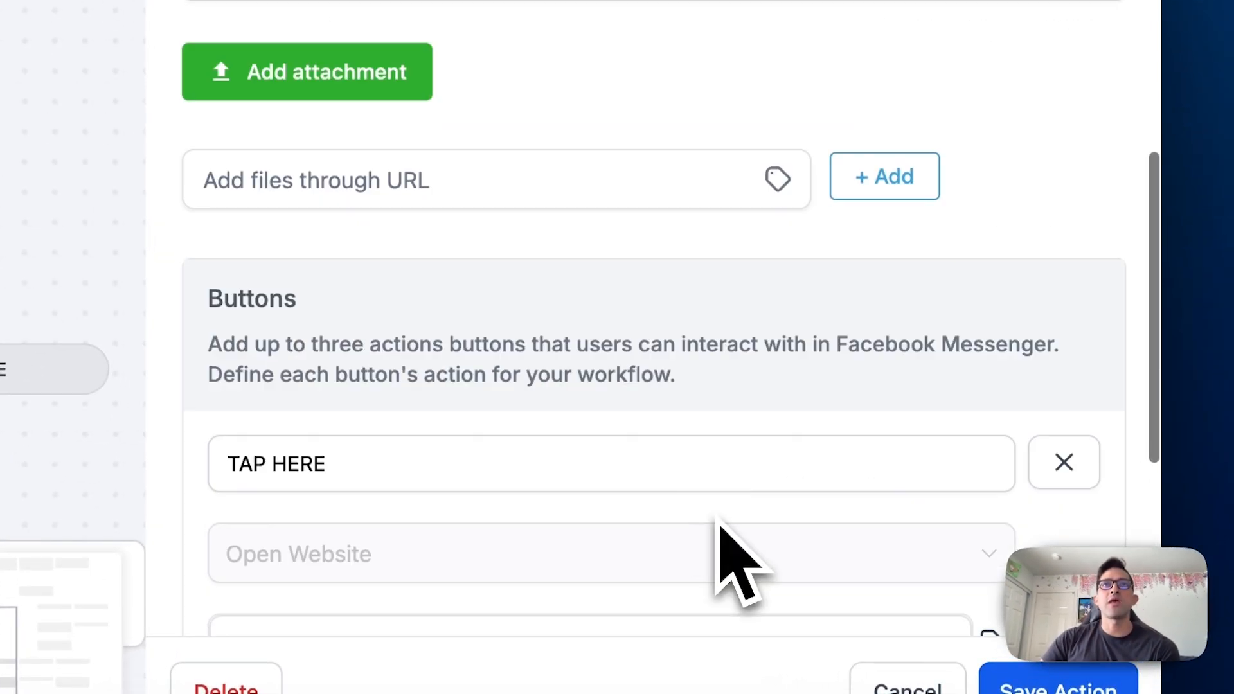
{"action": "scroll", "coordinate": [718, 522], "scroll_direction": "down", "scroll_amount": 2}
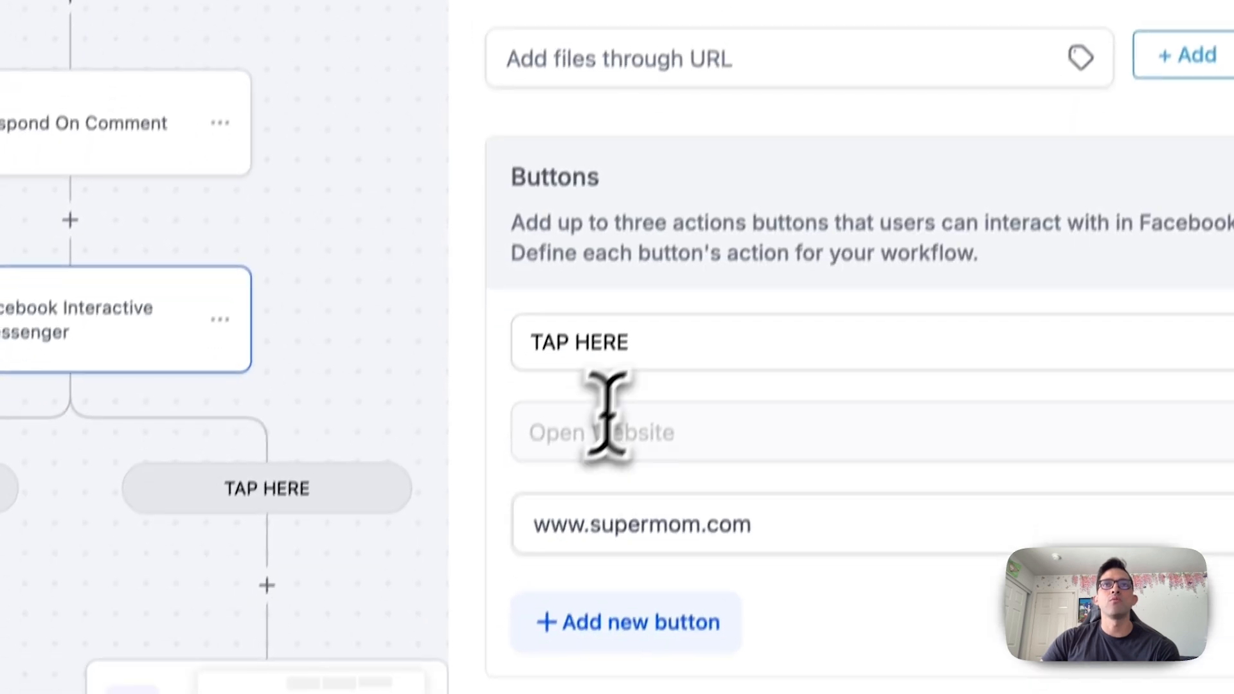
{"action": "left_click", "coordinate": [666, 344]}
{"action": "triple_click", "coordinate": [672, 341]}
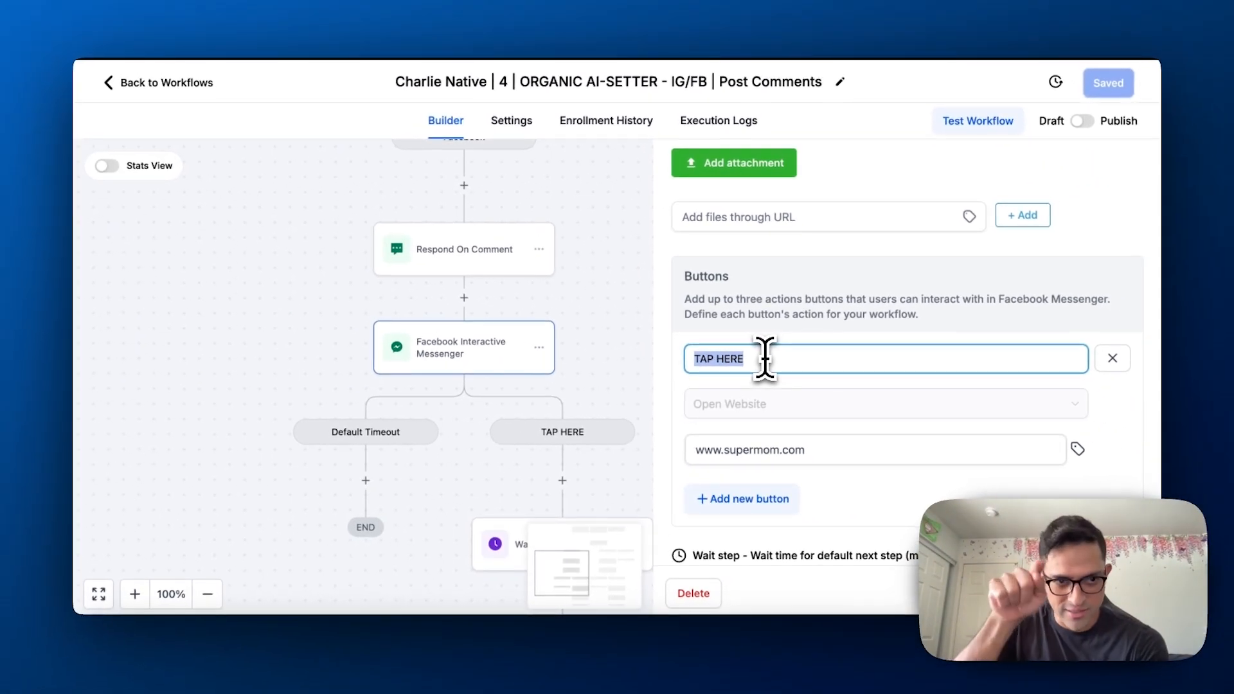
{"action": "scroll", "coordinate": [768, 364], "scroll_direction": "down", "scroll_amount": 3}
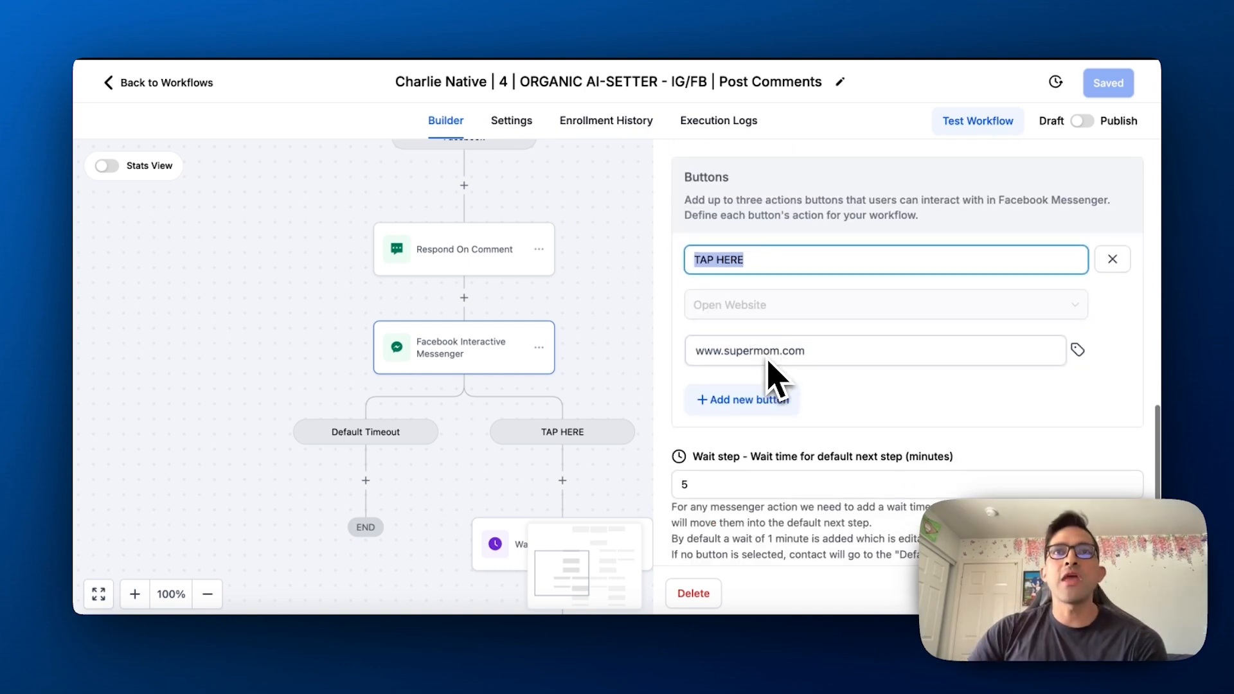
{"action": "left_click", "coordinate": [799, 355]}
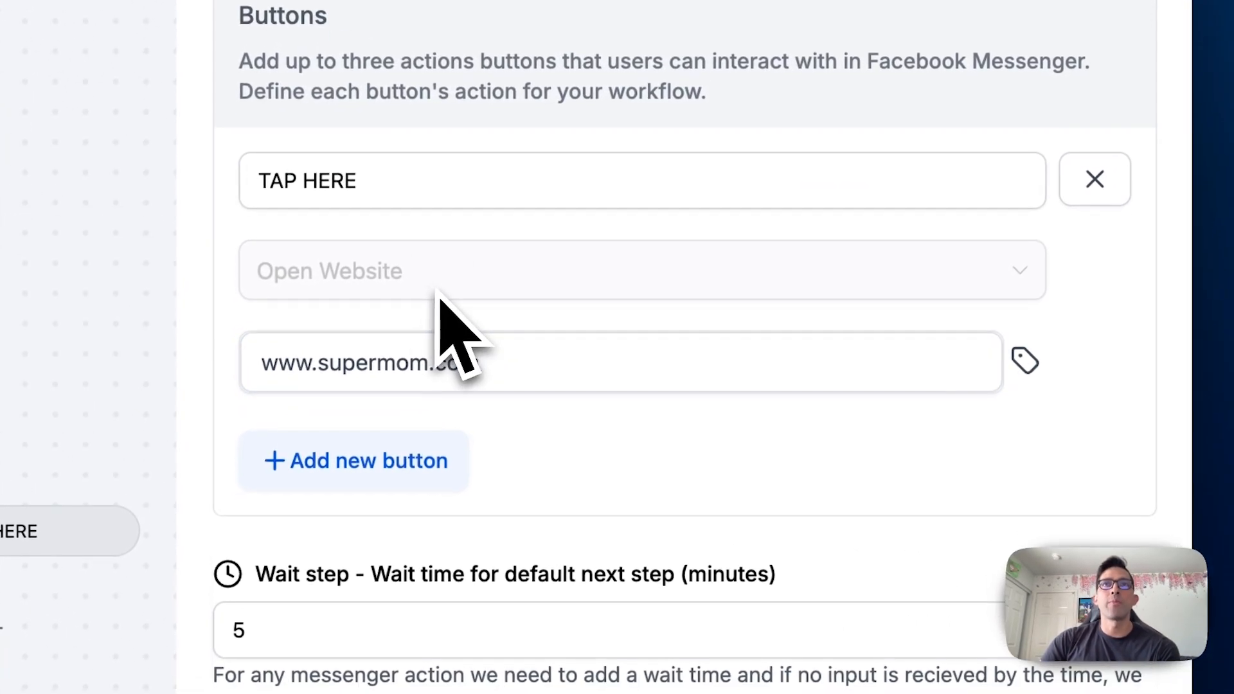
{"action": "triple_click", "coordinate": [468, 379]}
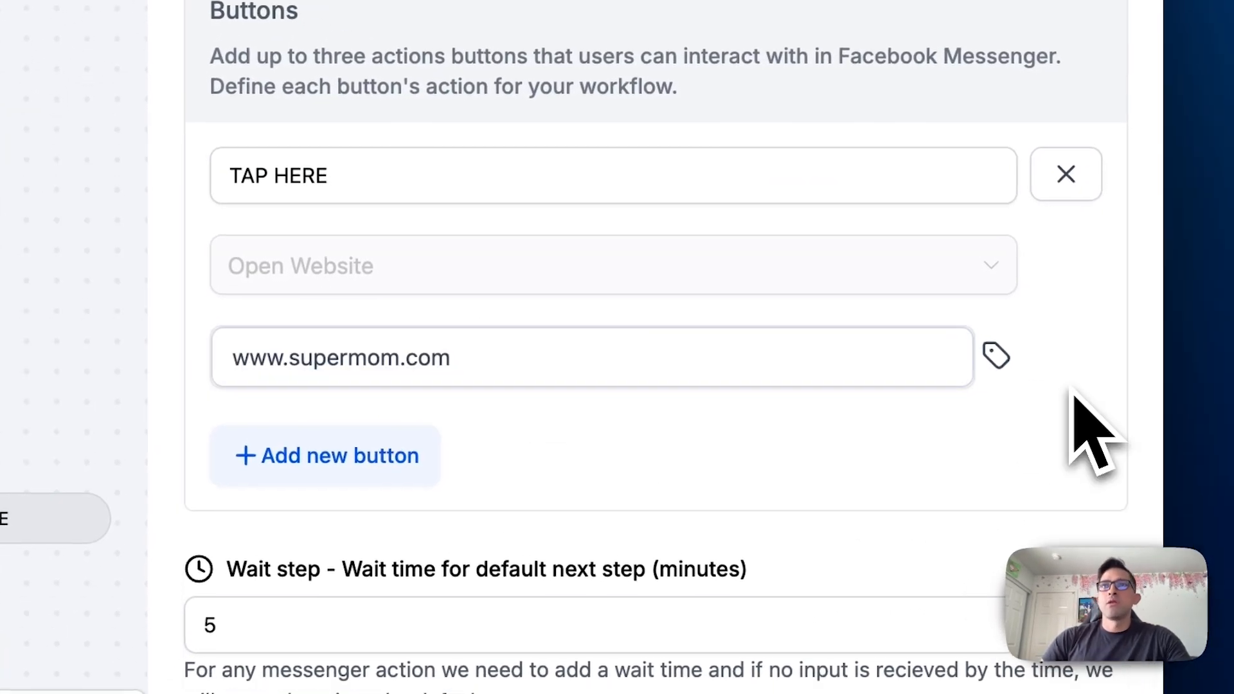
Add a second button named "eefgwer" to the Facebook message, check its available action types, and delete the button again
{"action": "left_click", "coordinate": [391, 472]}
{"action": "scroll", "coordinate": [640, 355], "scroll_direction": "down", "scroll_amount": 3}
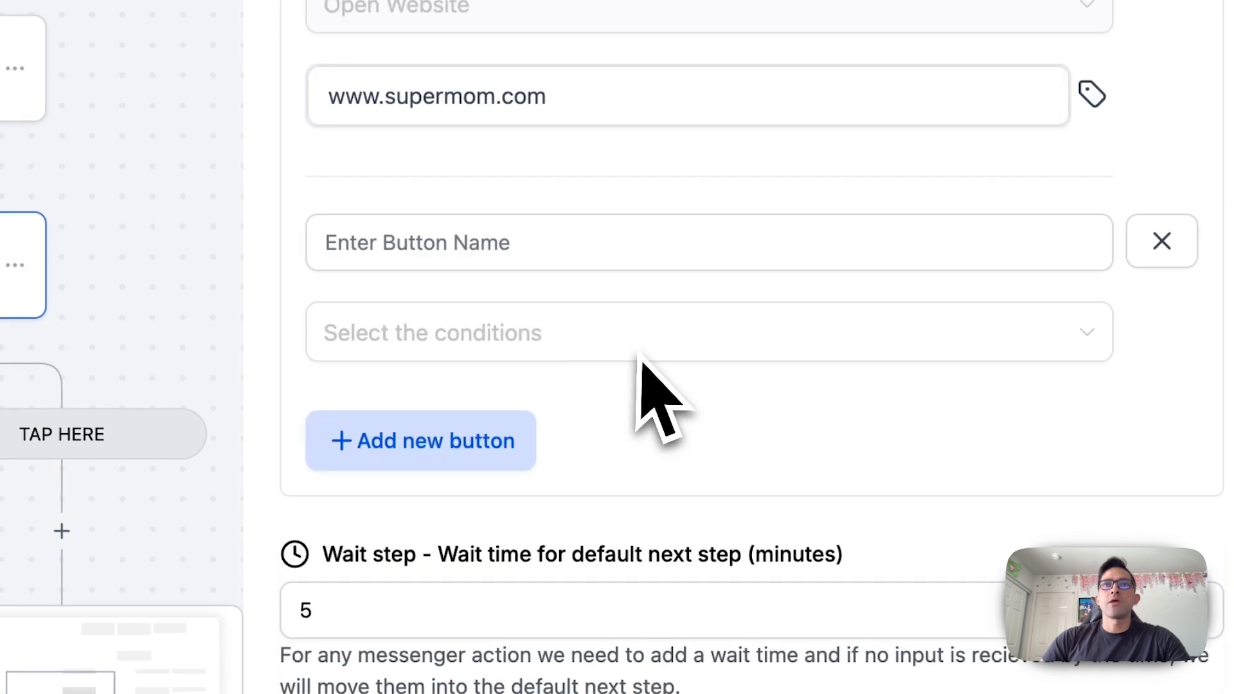
{"action": "left_click", "coordinate": [502, 233]}
{"action": "type", "text": "eefgwer"}
{"action": "left_click", "coordinate": [490, 337]}
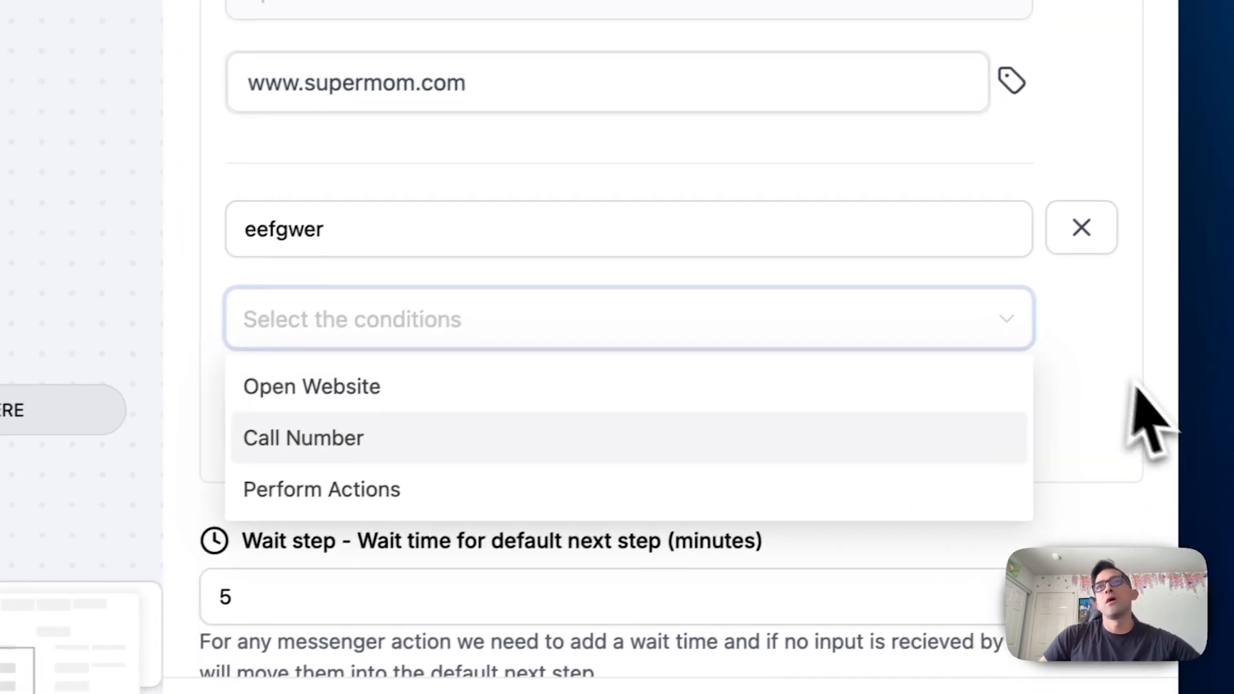
{"action": "left_click", "coordinate": [1162, 200]}
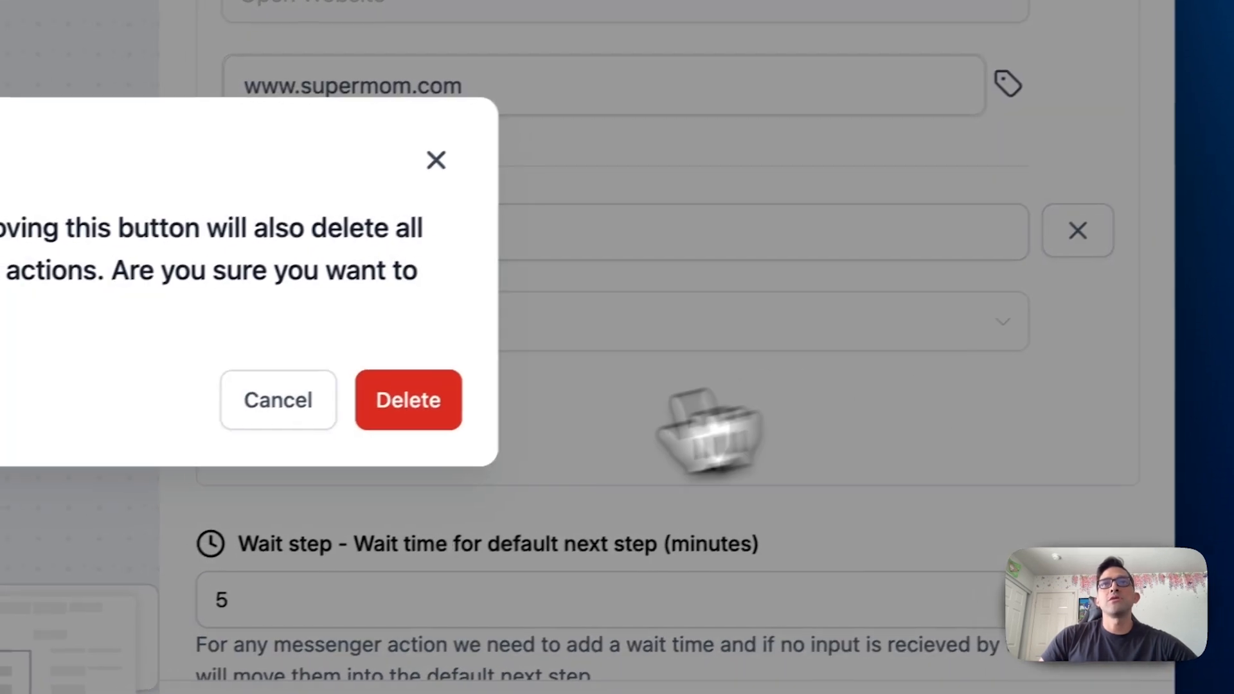
{"action": "left_click", "coordinate": [409, 401]}
Review the TAP HERE button's website address and the wait time for the default next step
{"action": "scroll", "coordinate": [797, 392], "scroll_direction": "up", "scroll_amount": 2}
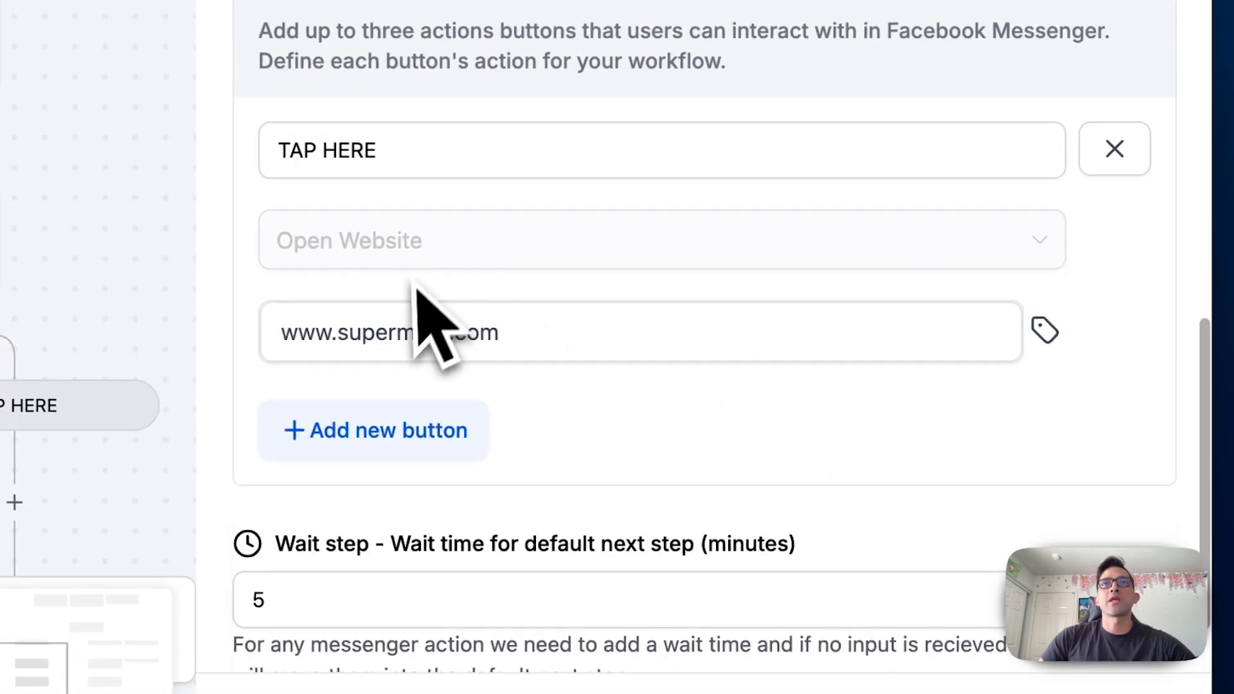
{"action": "triple_click", "coordinate": [529, 351]}
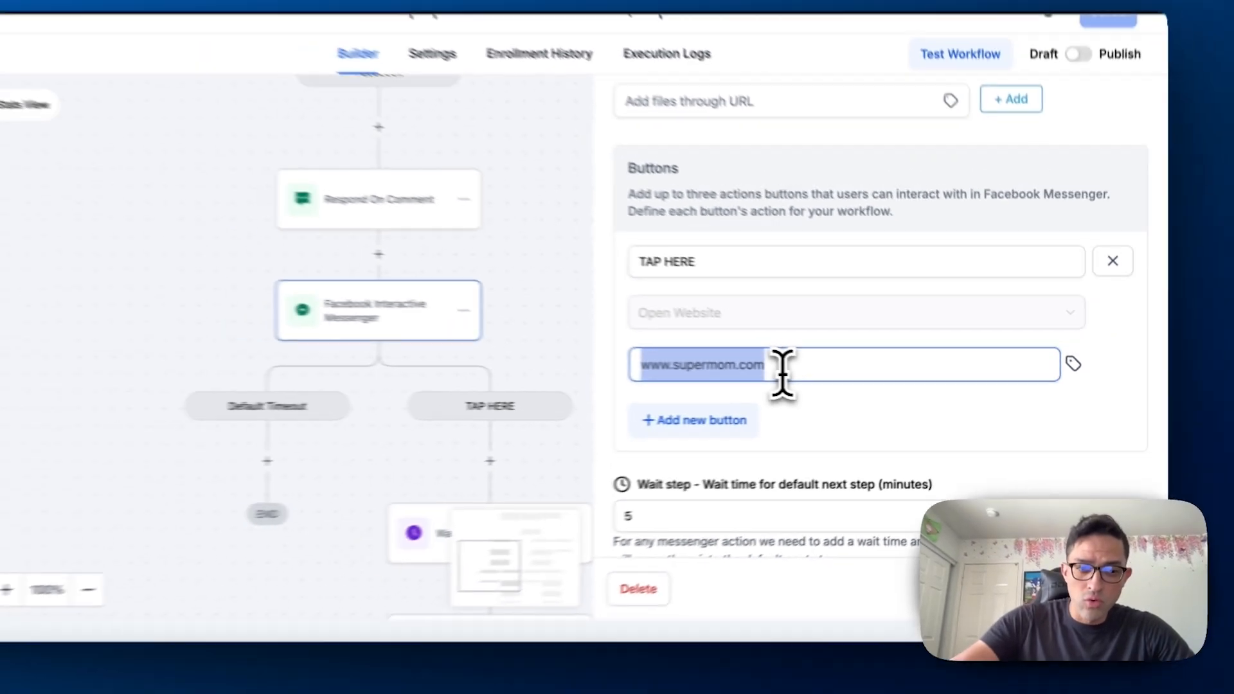
{"action": "scroll", "coordinate": [823, 378], "scroll_direction": "down", "scroll_amount": 1}
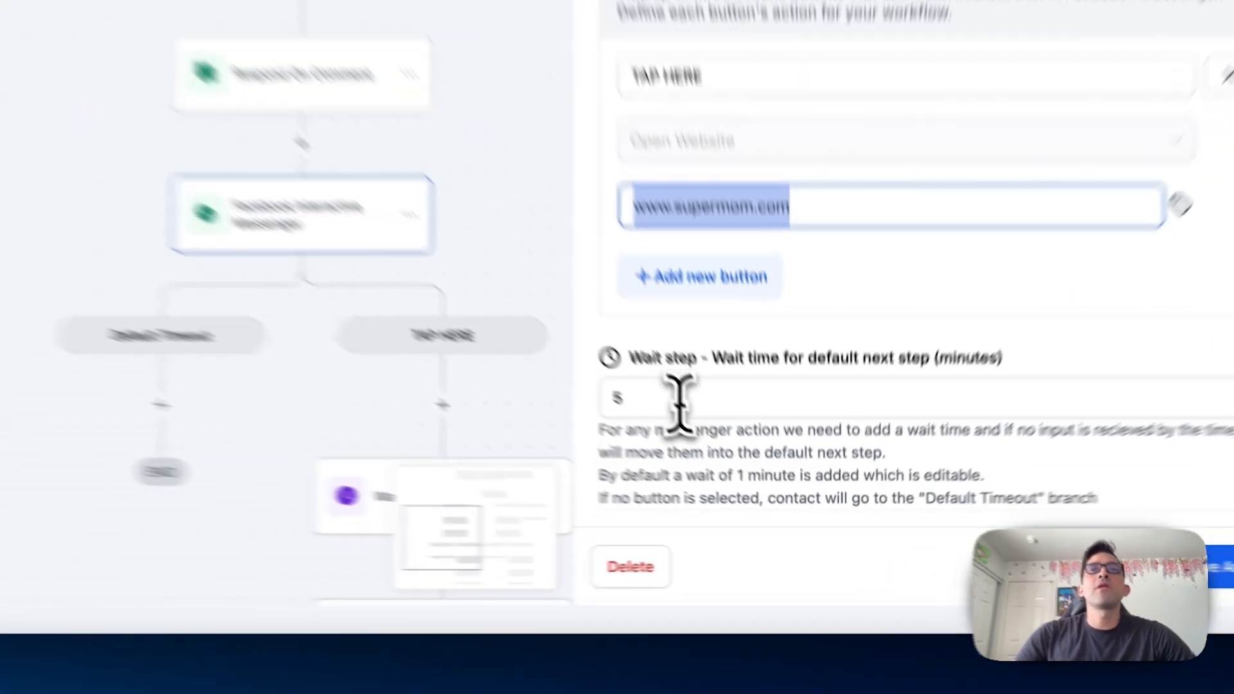
{"action": "left_click", "coordinate": [720, 453]}
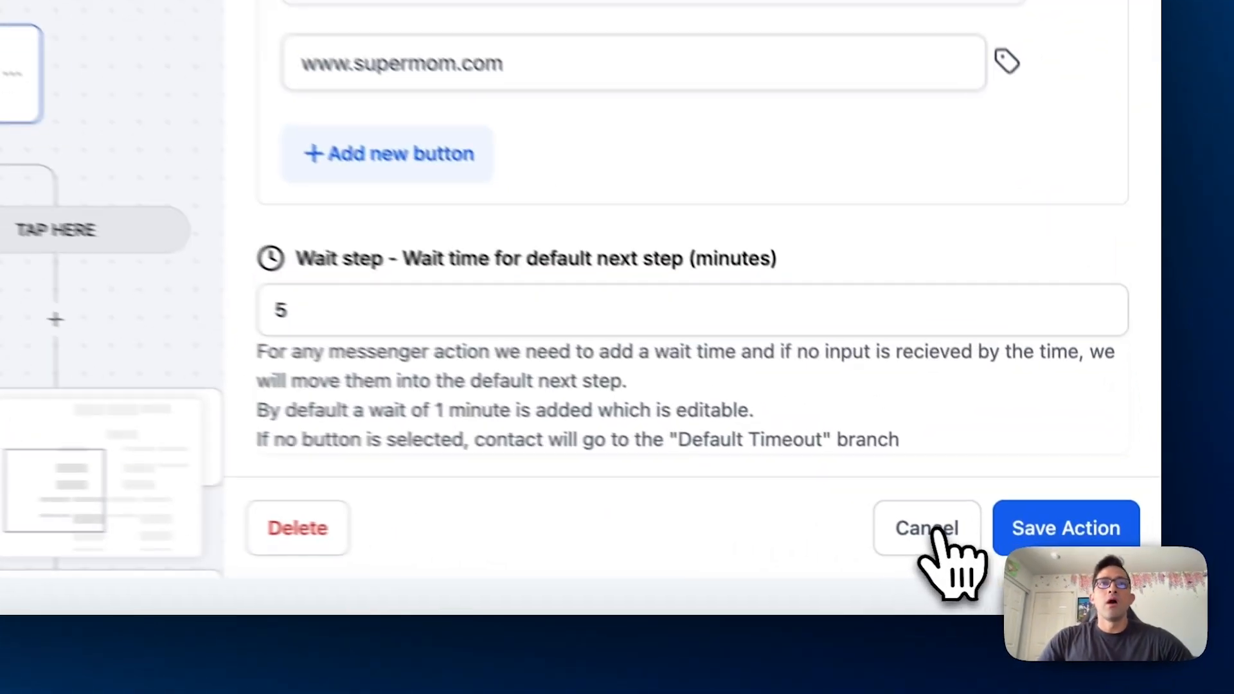
Review the time delay of the wait step under the Facebook TAP HERE branch, leaving its settings as they are
{"action": "left_click", "coordinate": [1030, 567]}
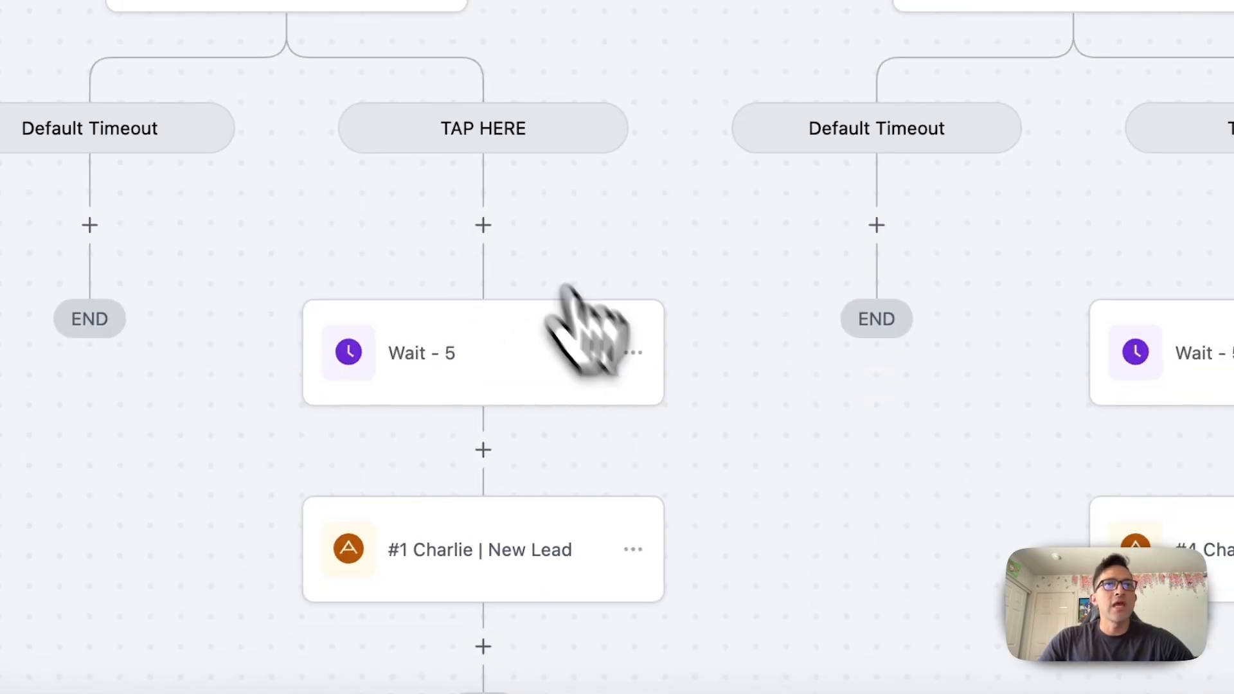
{"action": "left_click", "coordinate": [447, 364]}
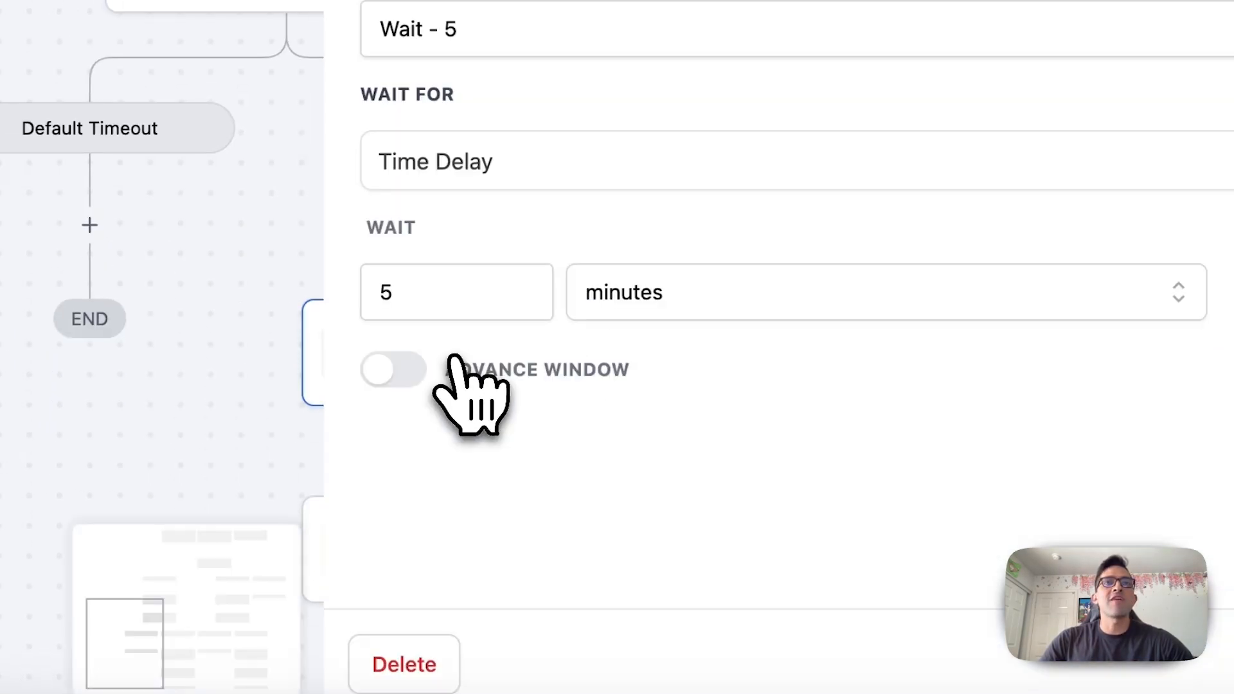
{"action": "left_click", "coordinate": [900, 581]}
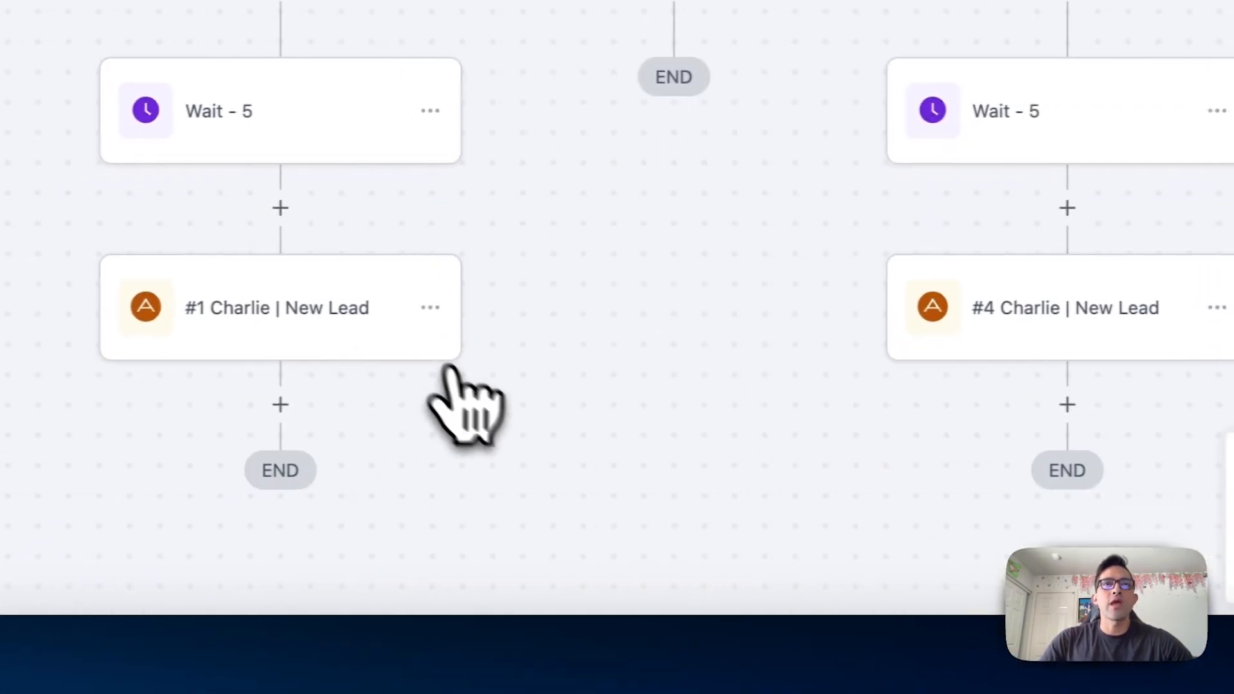
Review the use case options of the Charlie | New Lead action in the Facebook branch
{"action": "left_click", "coordinate": [62, 485]}
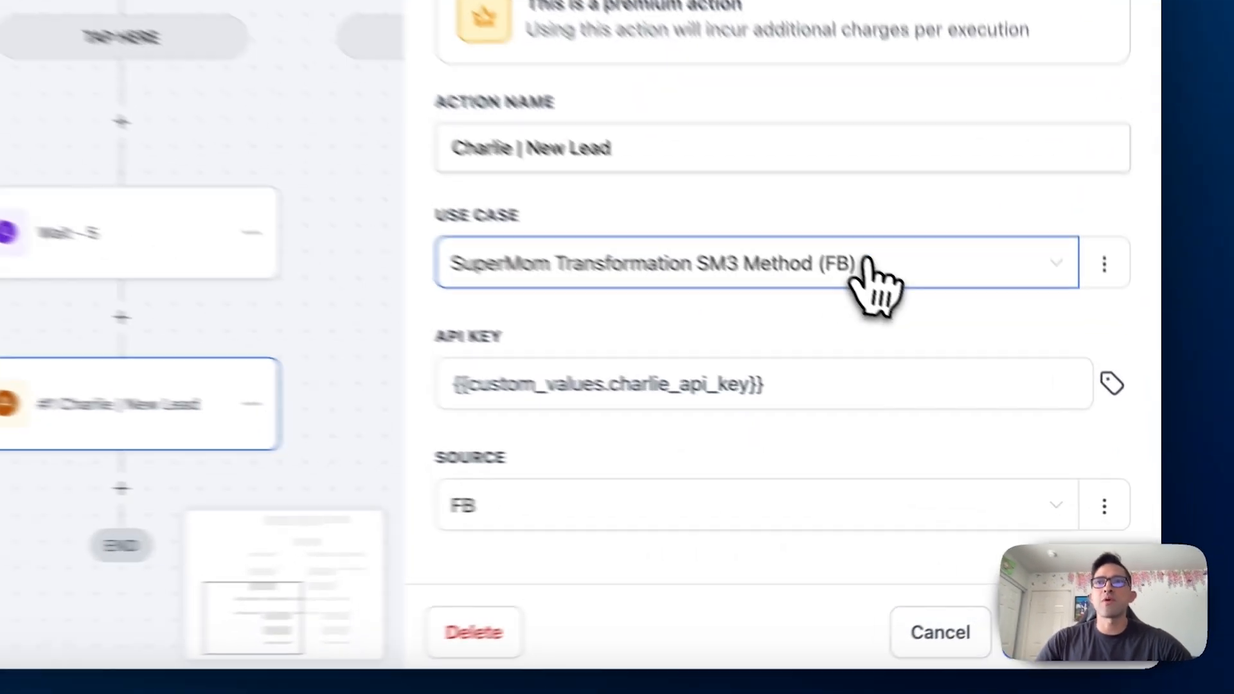
{"action": "left_click", "coordinate": [1000, 381]}
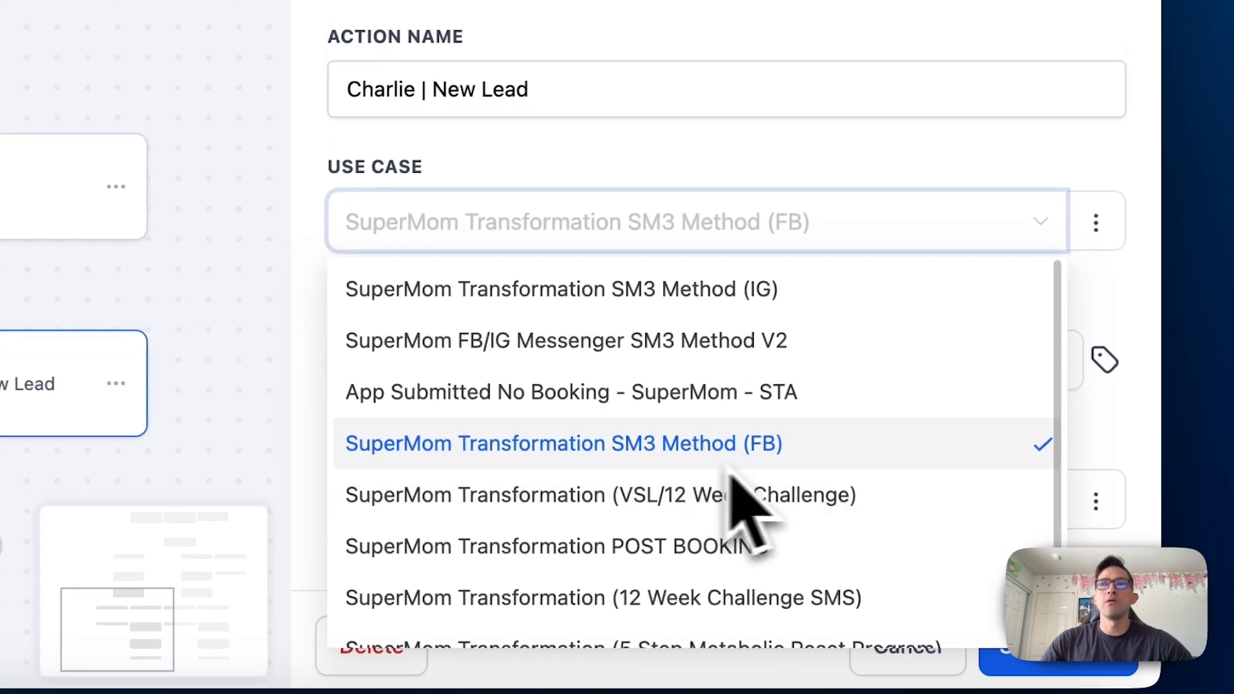
{"action": "left_click", "coordinate": [1154, 346]}
{"action": "left_click", "coordinate": [675, 224]}
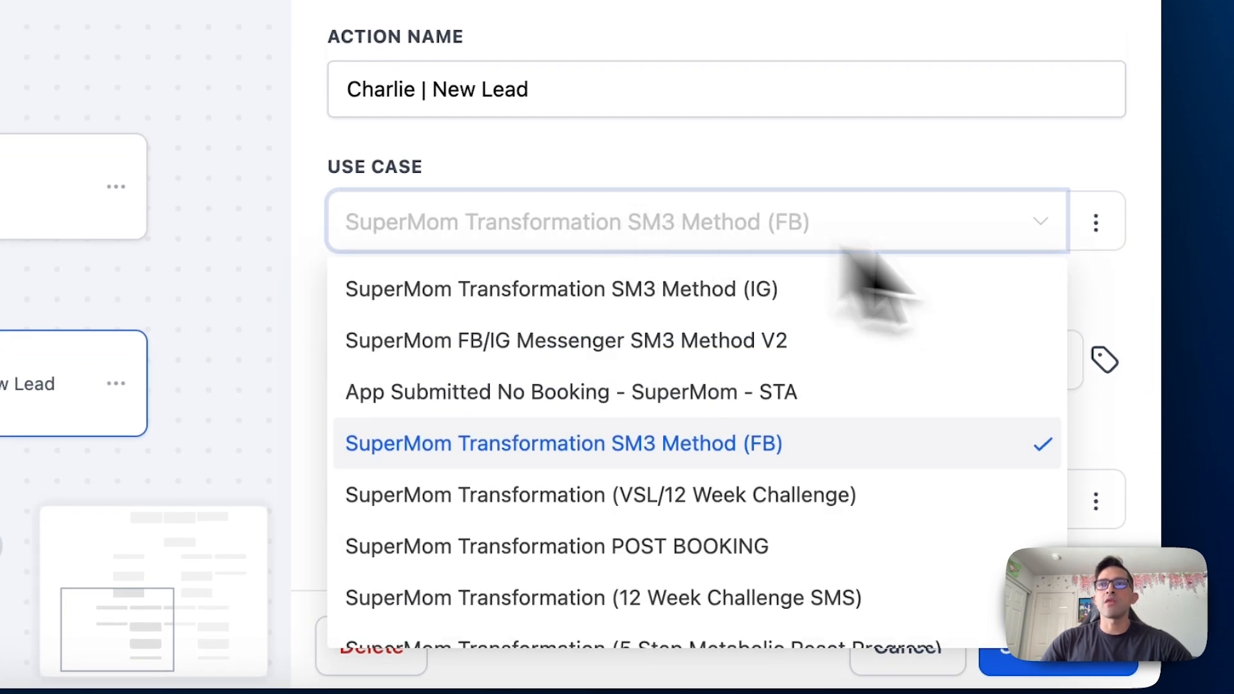
{"action": "left_click", "coordinate": [1125, 322]}
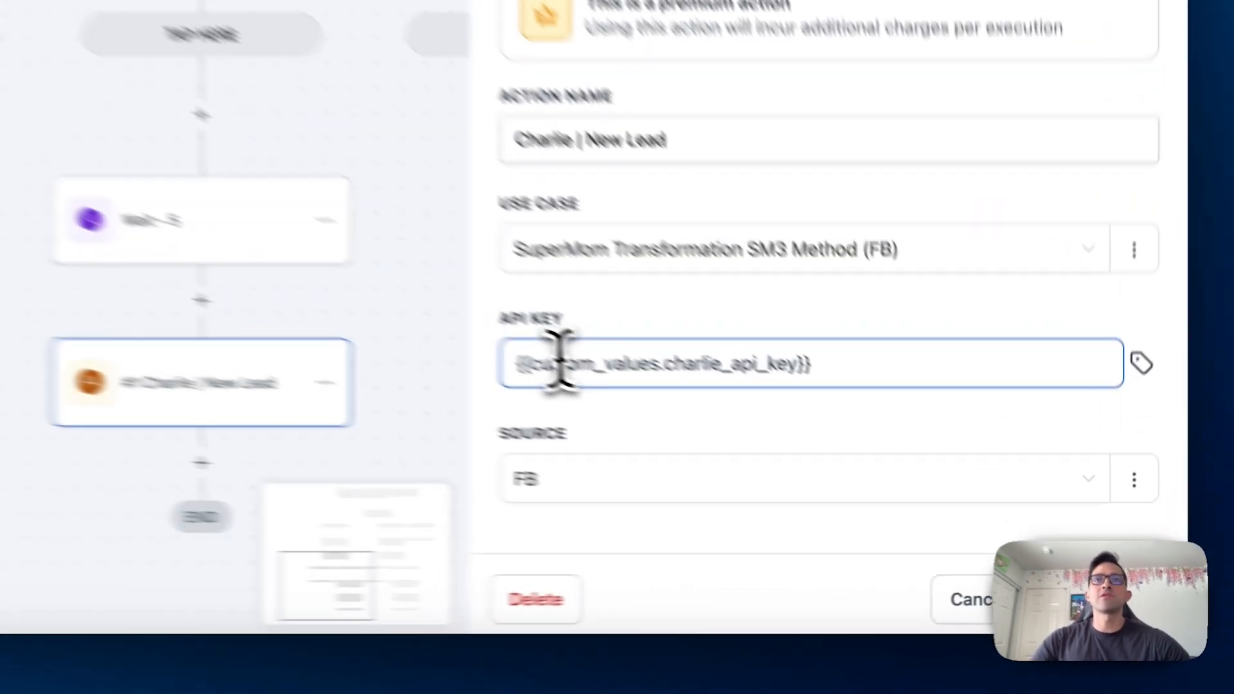
Review the API key field and the source options of the Facebook Charlie | New Lead action, and close it without saving
{"action": "triple_click", "coordinate": [783, 452]}
{"action": "left_click", "coordinate": [1134, 489]}
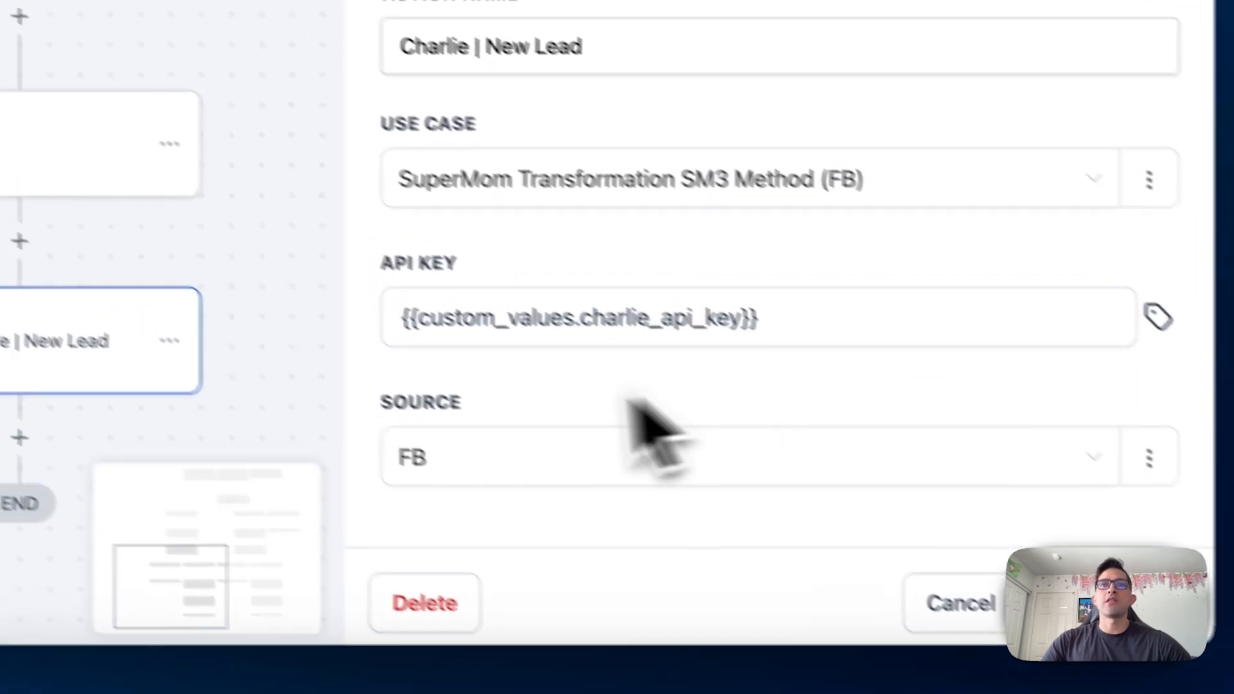
{"action": "left_click", "coordinate": [479, 458]}
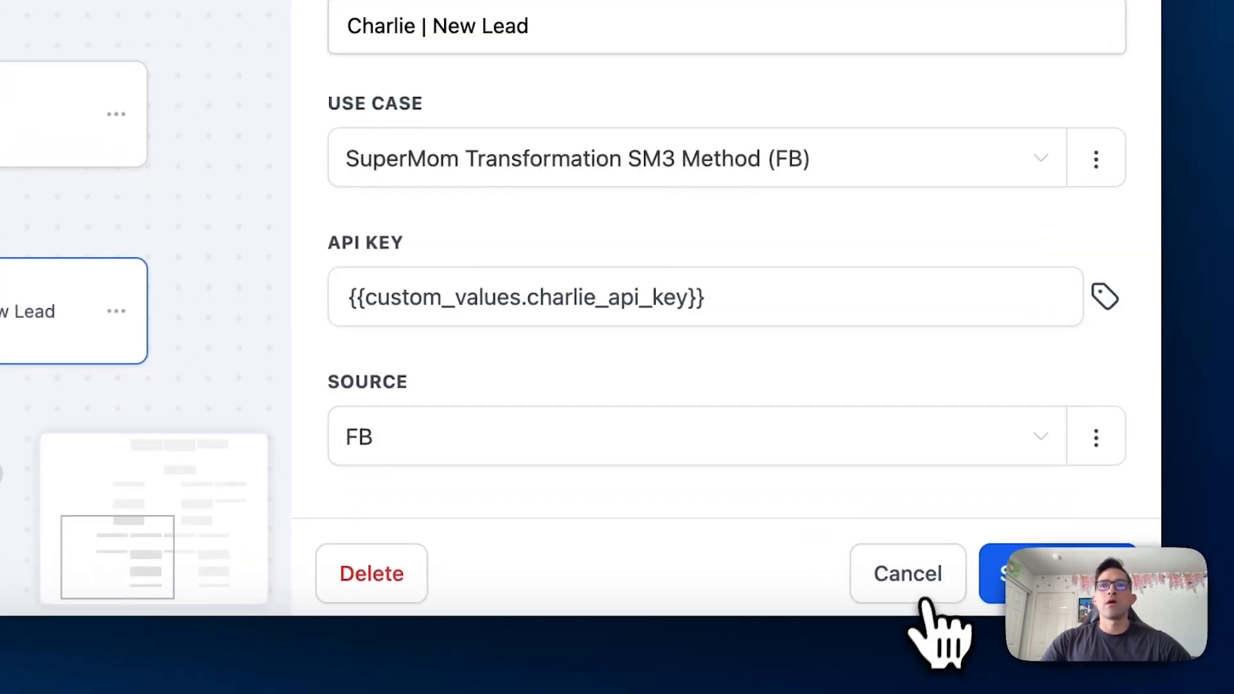
{"action": "left_click", "coordinate": [932, 690]}
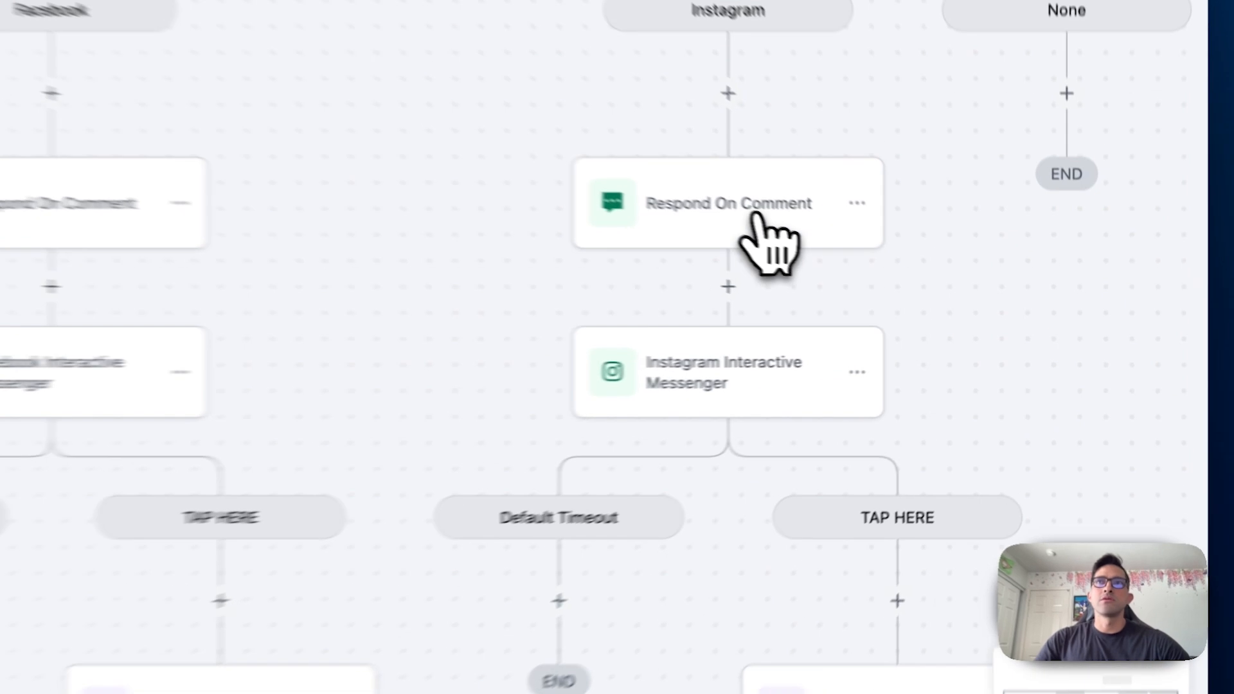
Check the Facebook Interactive Messenger step, and search the available workflow actions for "ins" and for "face"
{"action": "left_click", "coordinate": [896, 271]}
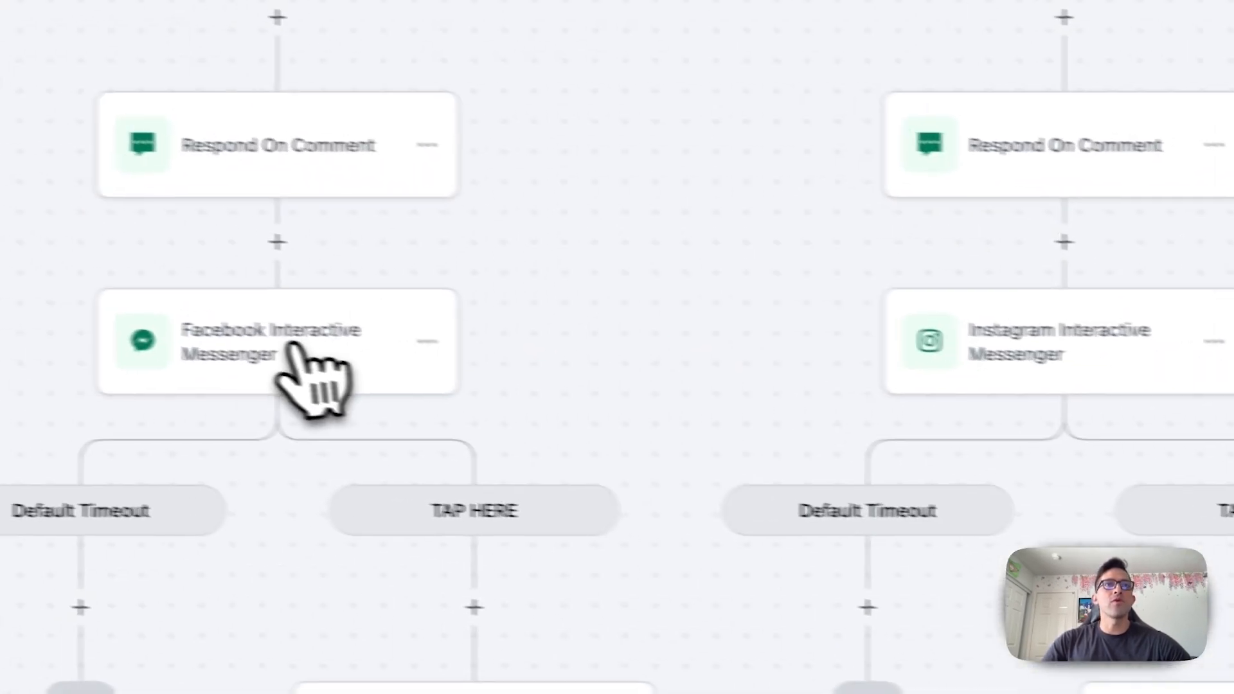
{"action": "left_click", "coordinate": [290, 353]}
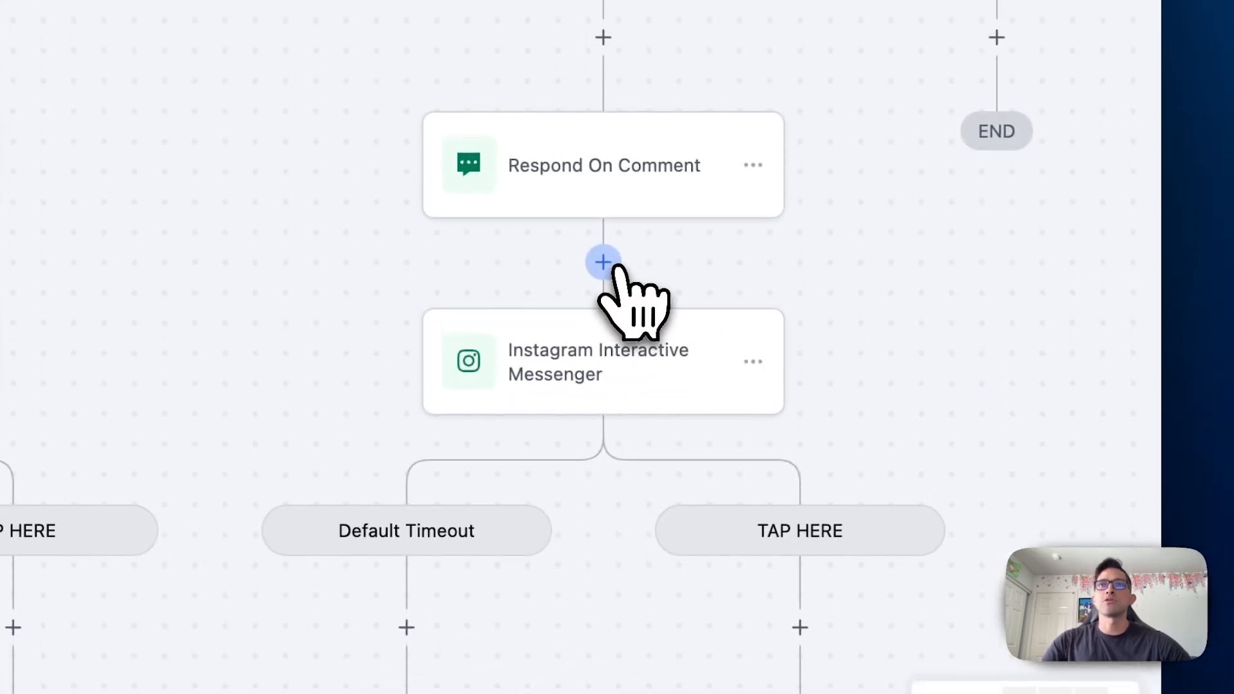
{"action": "left_click", "coordinate": [606, 262]}
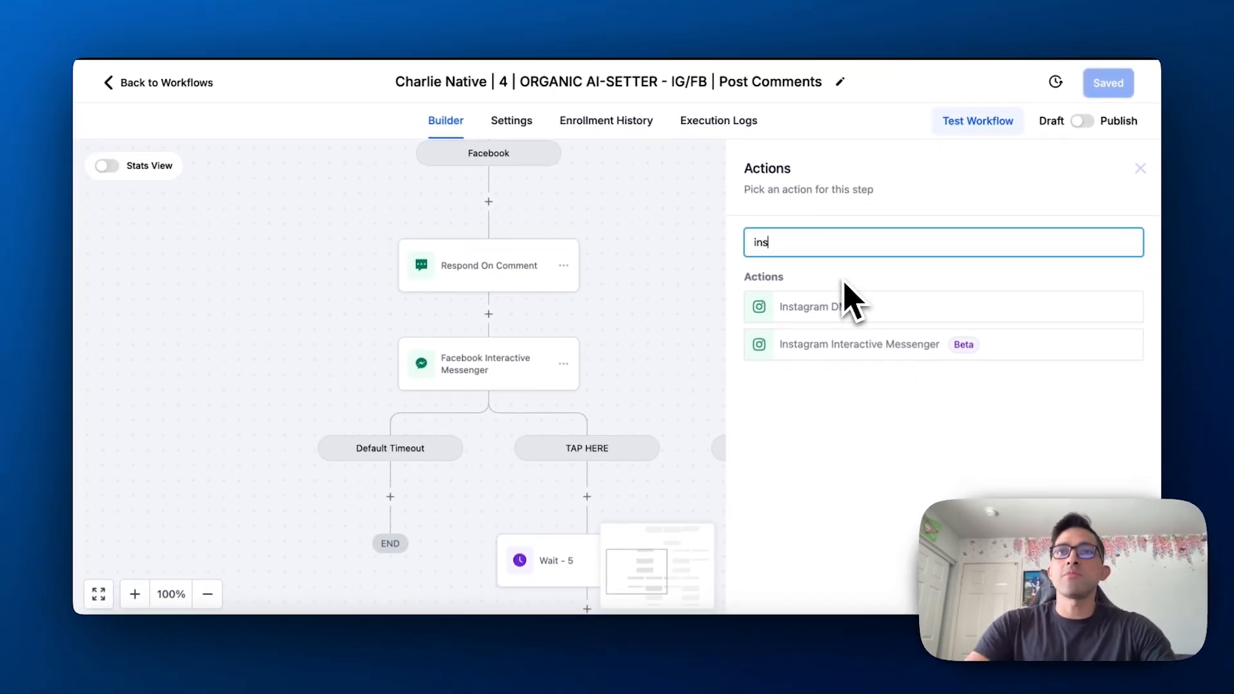
{"action": "key", "text": "BackSpace"}
{"action": "key", "text": "BackSpace"}
{"action": "key", "text": "BackSpace"}
{"action": "type", "text": "face"}
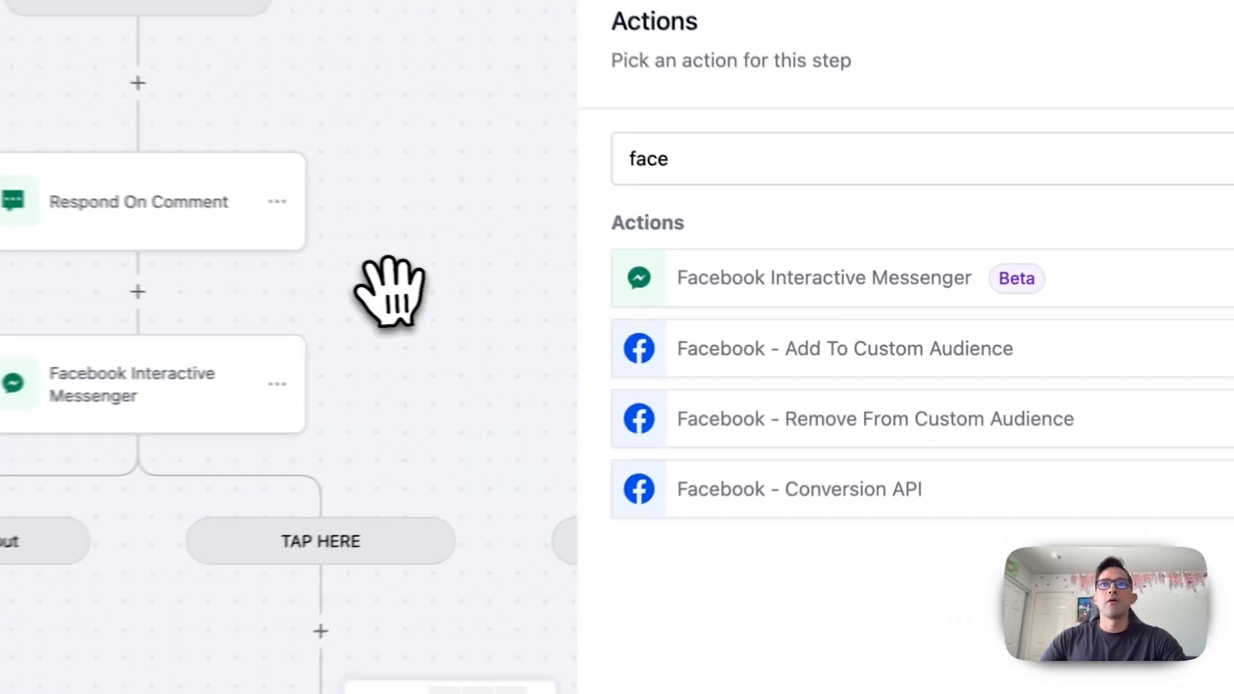
{"action": "left_click", "coordinate": [624, 311]}
Review the source, API key field and use case options of the Instagram branch's Charlie | New Lead action, and close it without saving
{"action": "left_click_drag", "start_coordinate": [1053, 403], "coordinate": [899, 310]}
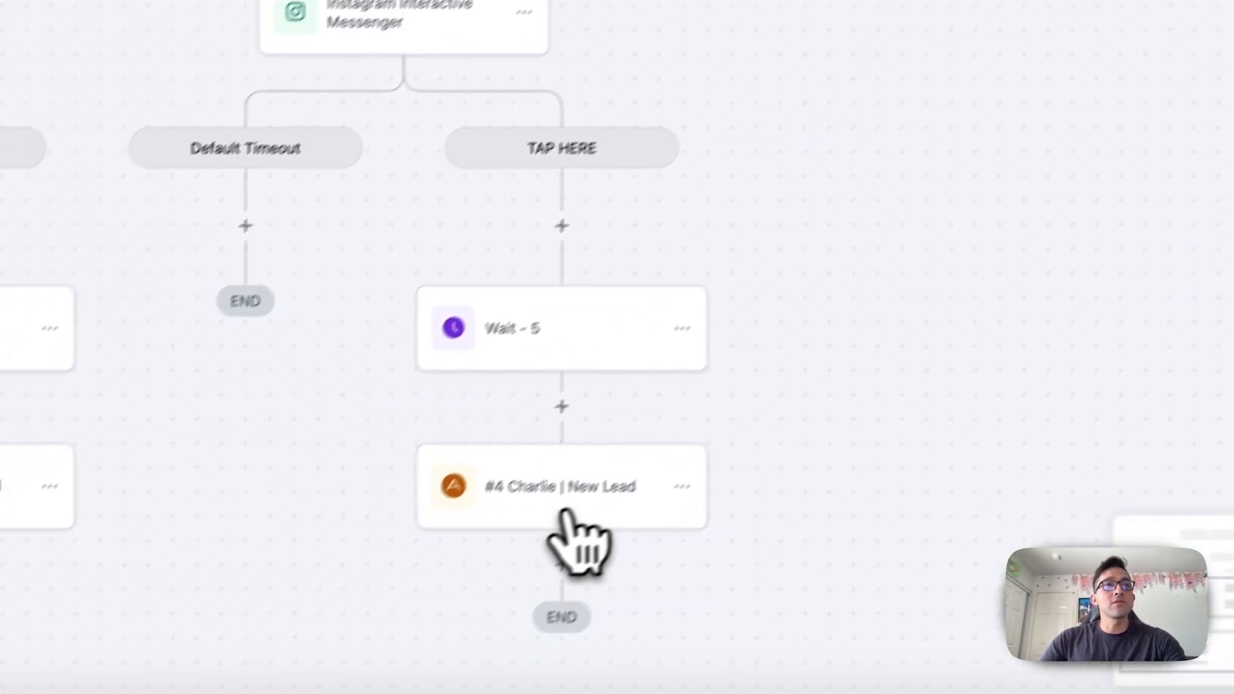
{"action": "left_click", "coordinate": [513, 541]}
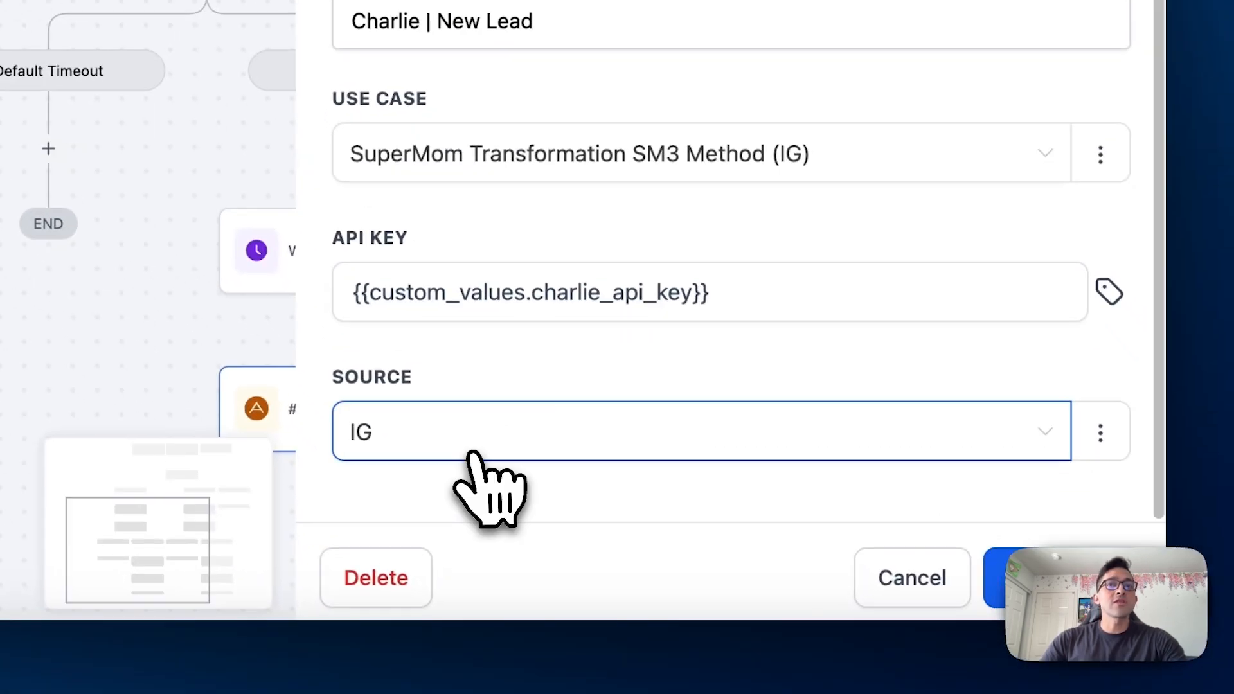
{"action": "left_click", "coordinate": [522, 515]}
{"action": "left_click", "coordinate": [1159, 365]}
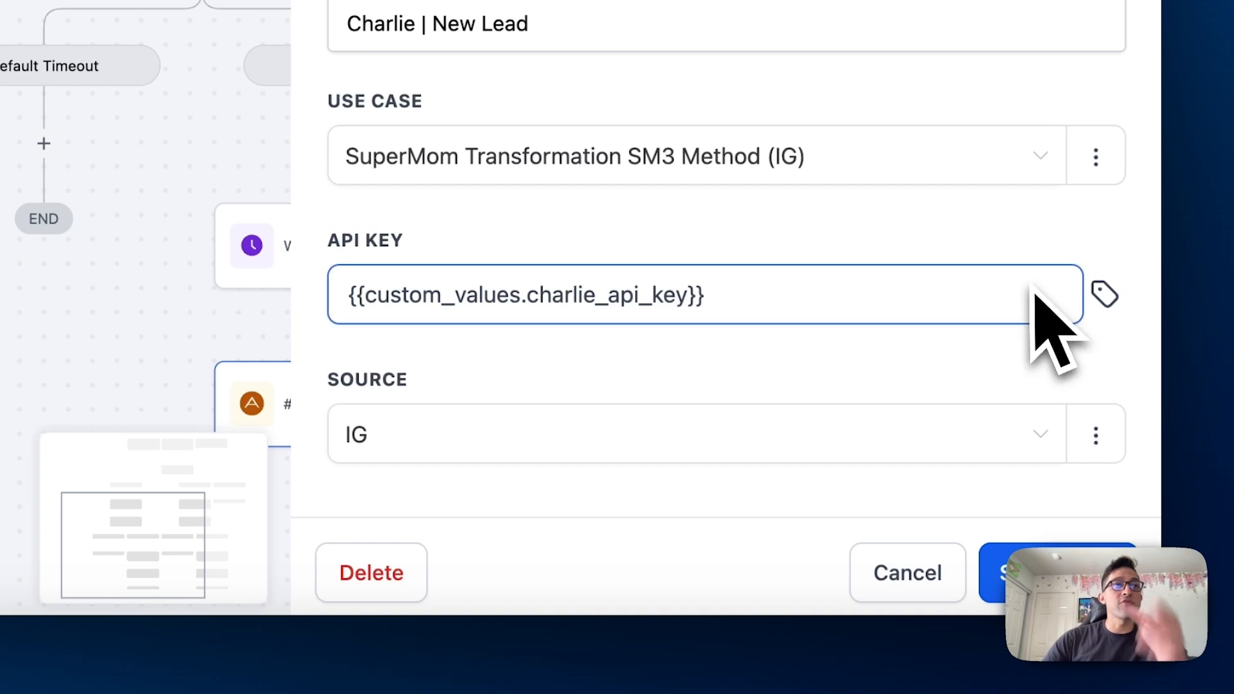
{"action": "left_click", "coordinate": [691, 156]}
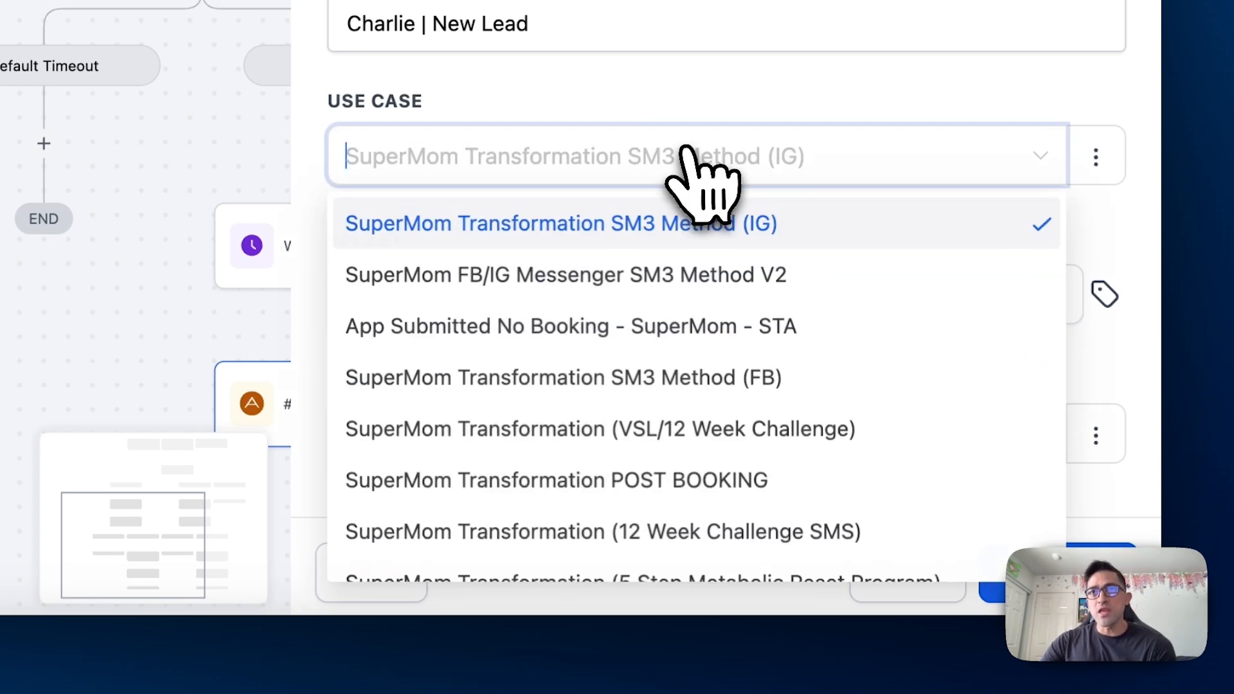
{"action": "left_click", "coordinate": [1136, 243]}
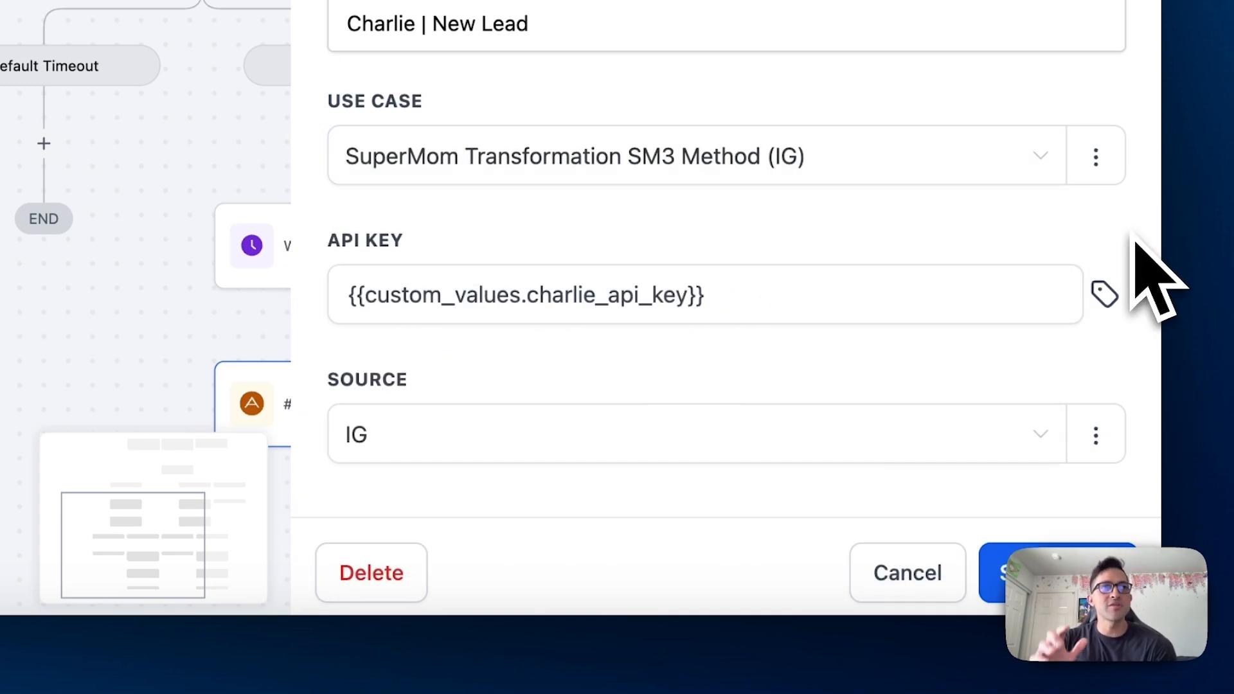
{"action": "left_click", "coordinate": [909, 569]}
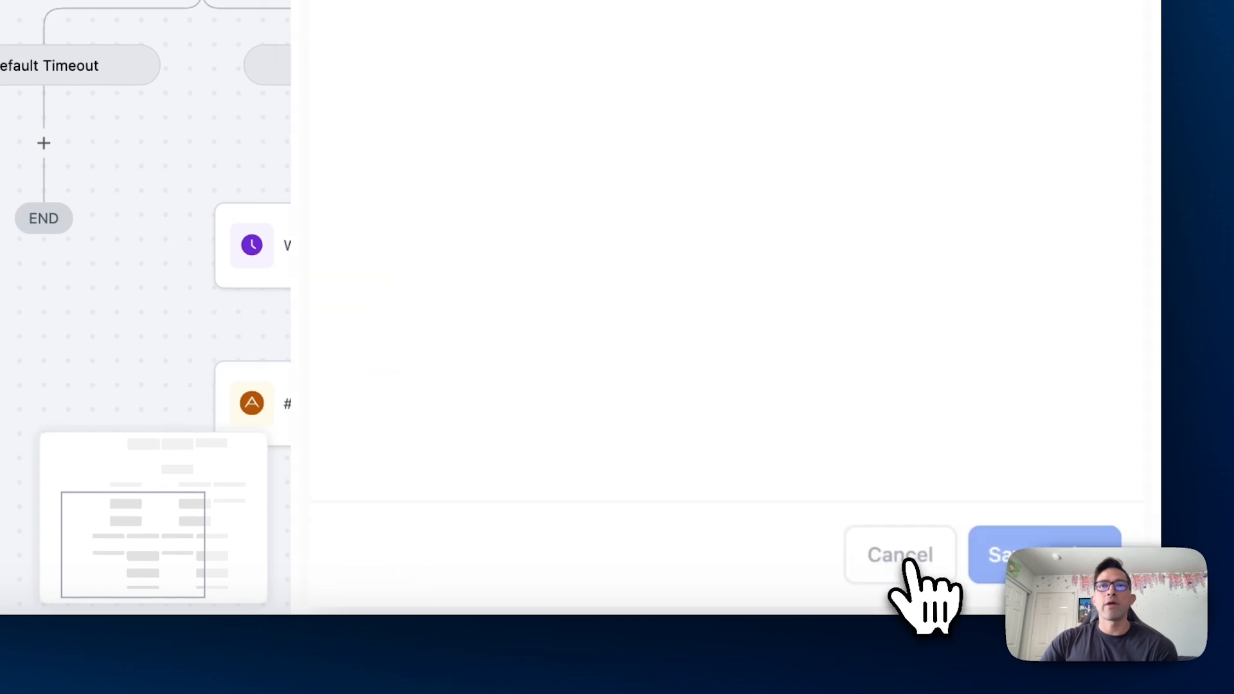
{"action": "left_click_drag", "start_coordinate": [687, 283], "coordinate": [775, 354]}
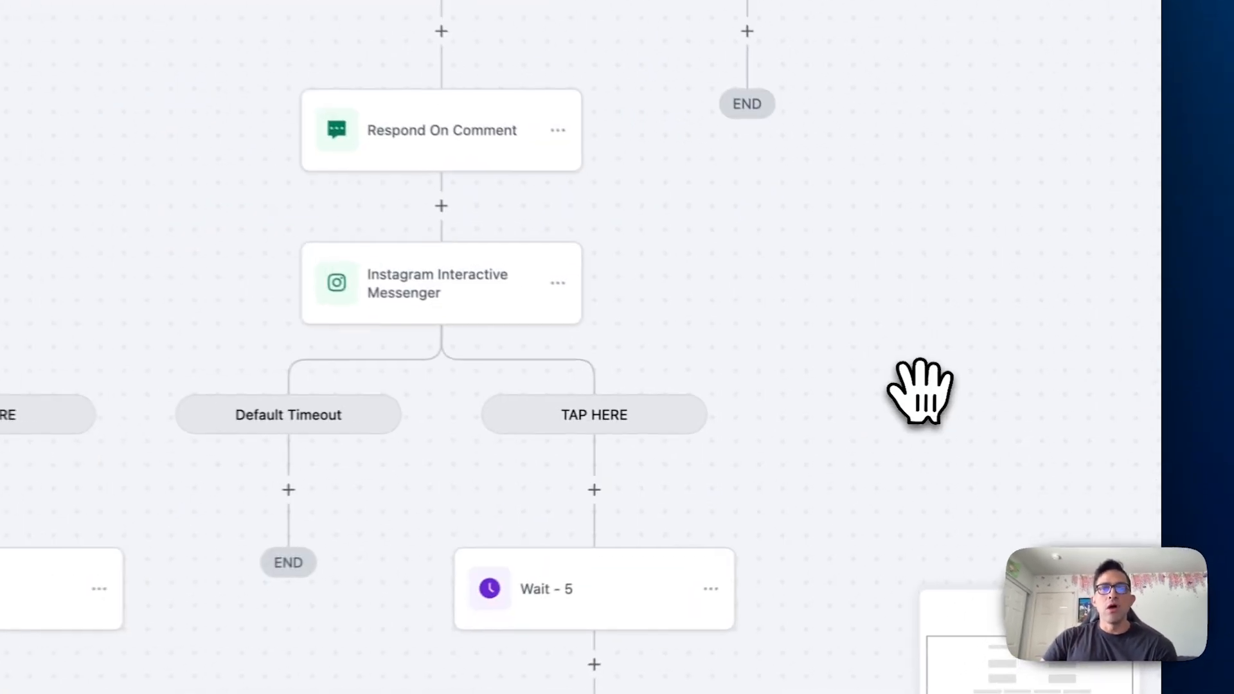
{"action": "scroll", "coordinate": [864, 389], "scroll_direction": "up", "scroll_amount": 5}
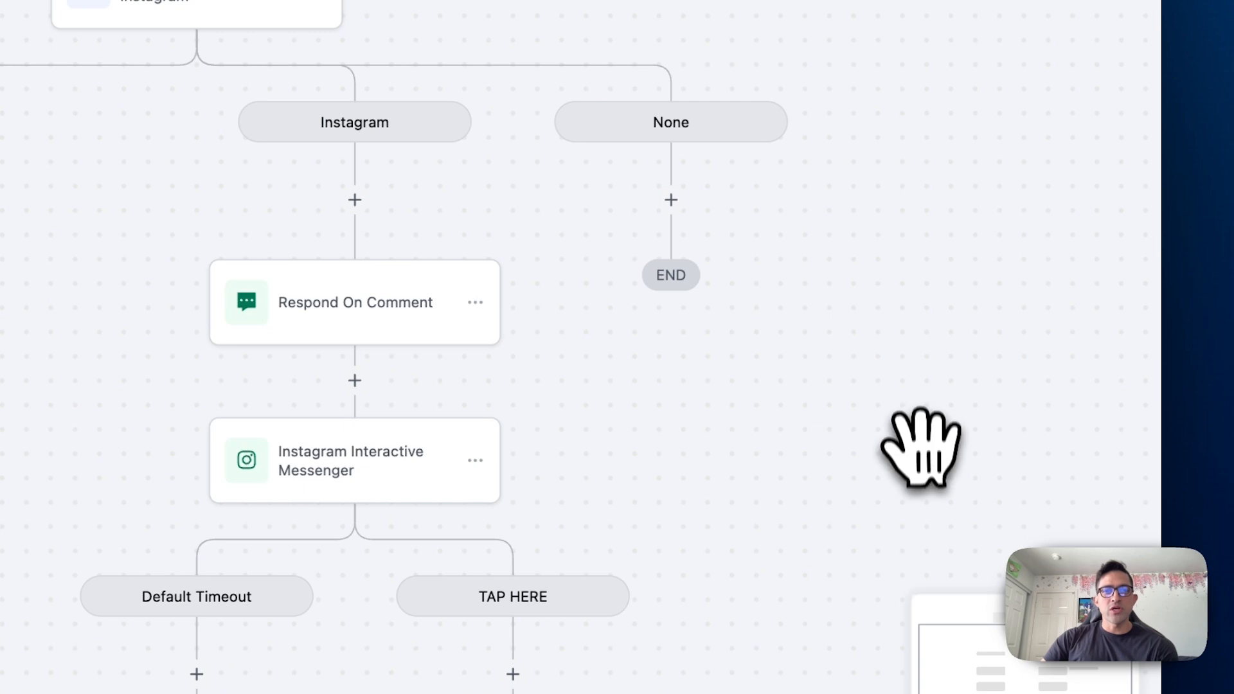